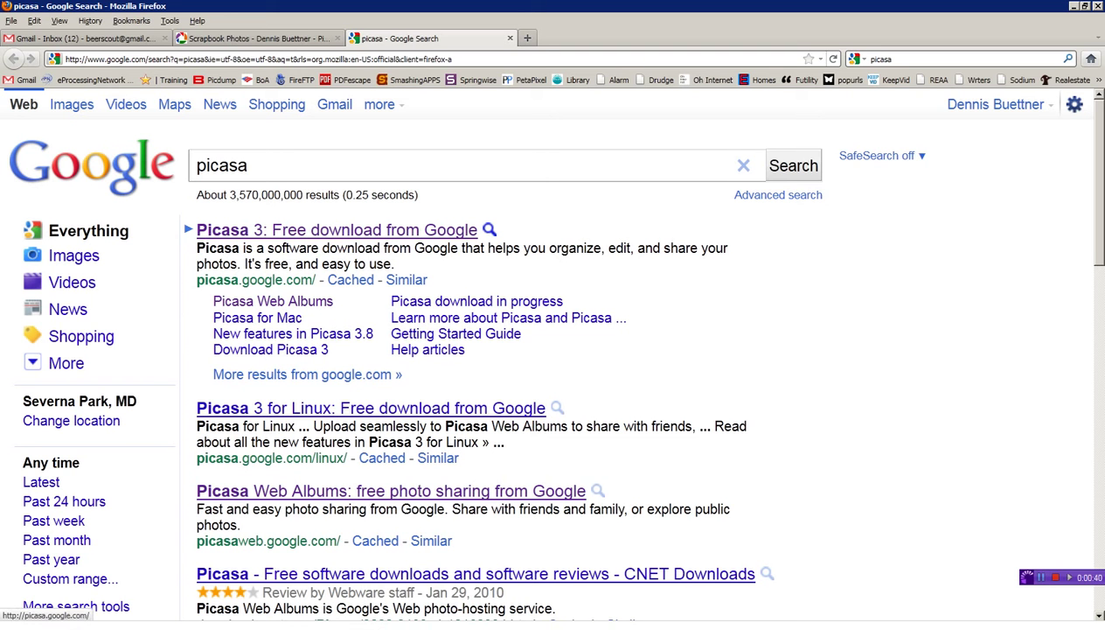
# - Open the Picasa 3 download page from the search results, and view the Scrapbook Photos web album
pyautogui.click(337, 229)
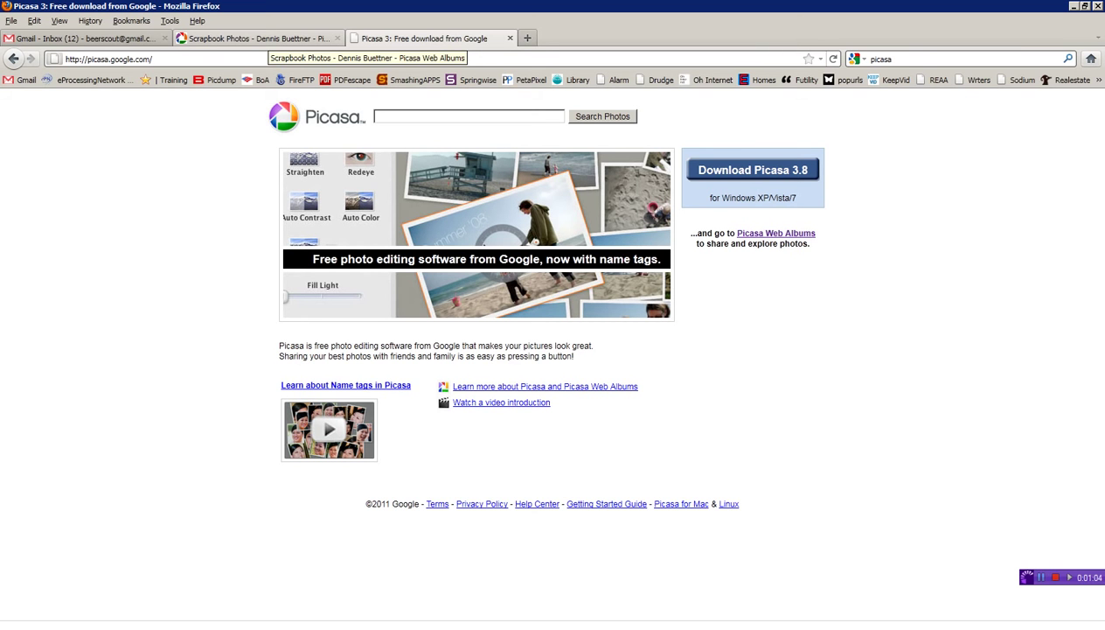
pyautogui.click(258, 39)
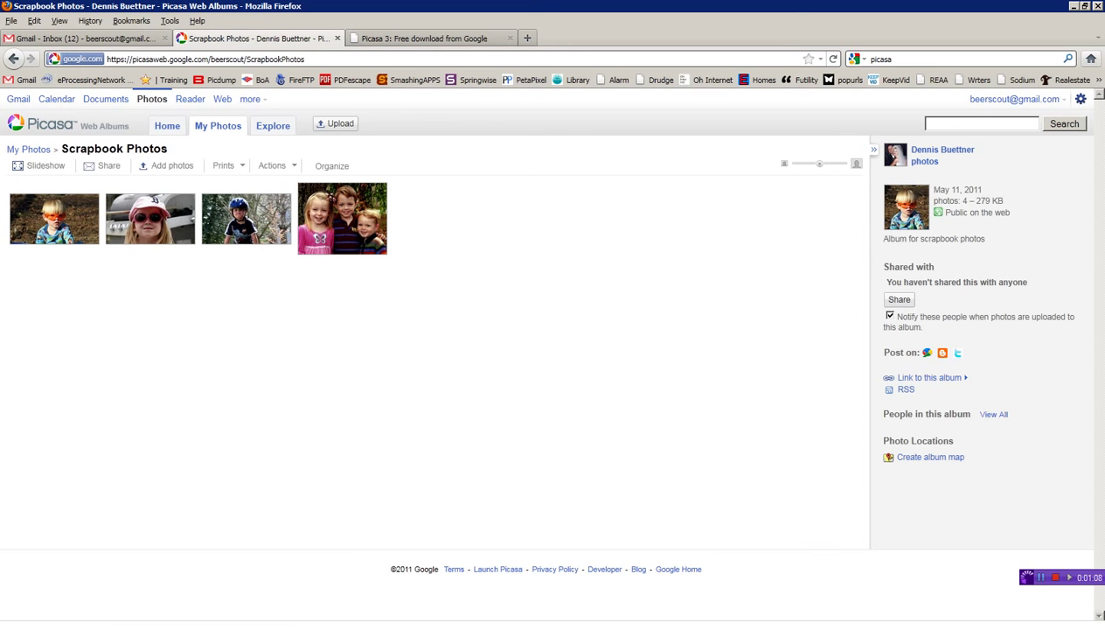
# - Switch to the Picasa 3 desktop program and maximize its window
pyautogui.moveTo(560, 626)
pyautogui.click(100, 612)
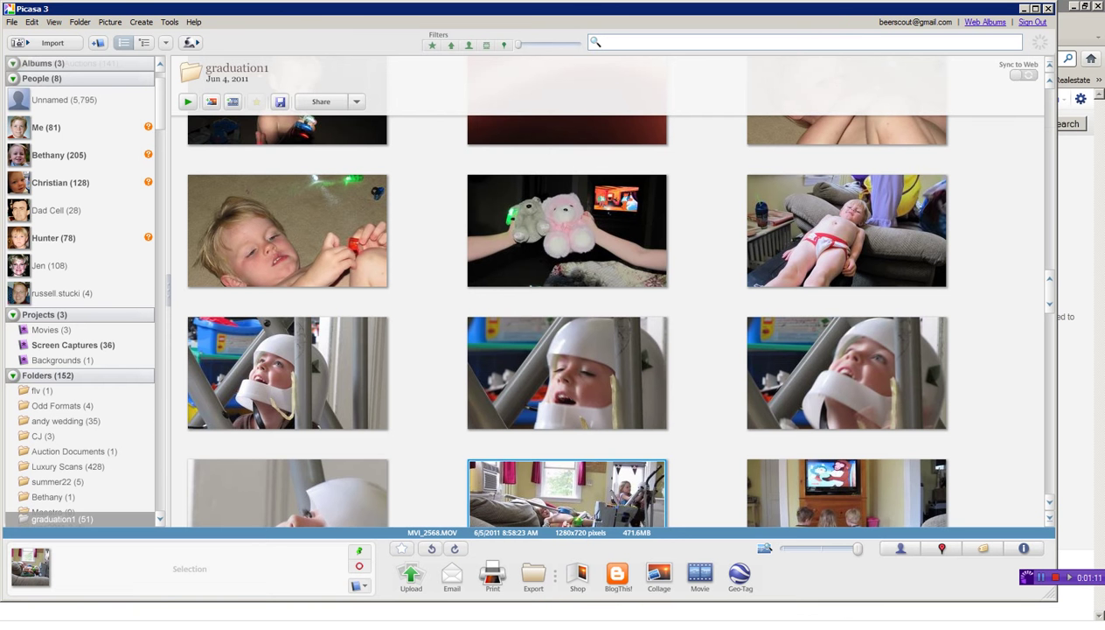
pyautogui.press('super+Up')
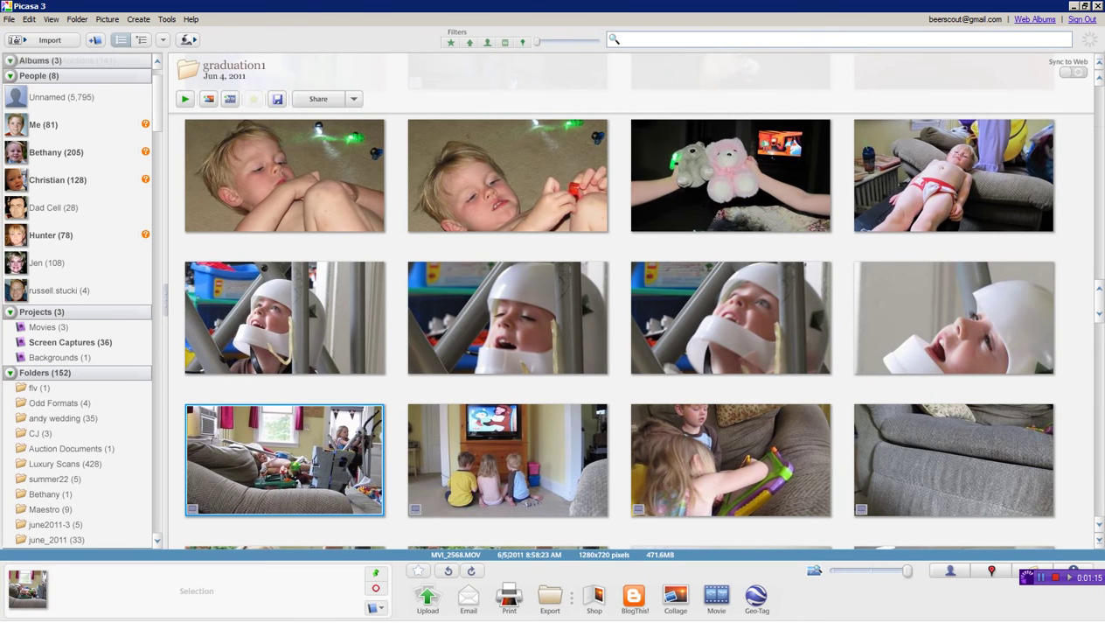
# - Open the flv folder and browse the photos in the folders that follow it, down to Luxury Scans
pyautogui.click(40, 388)
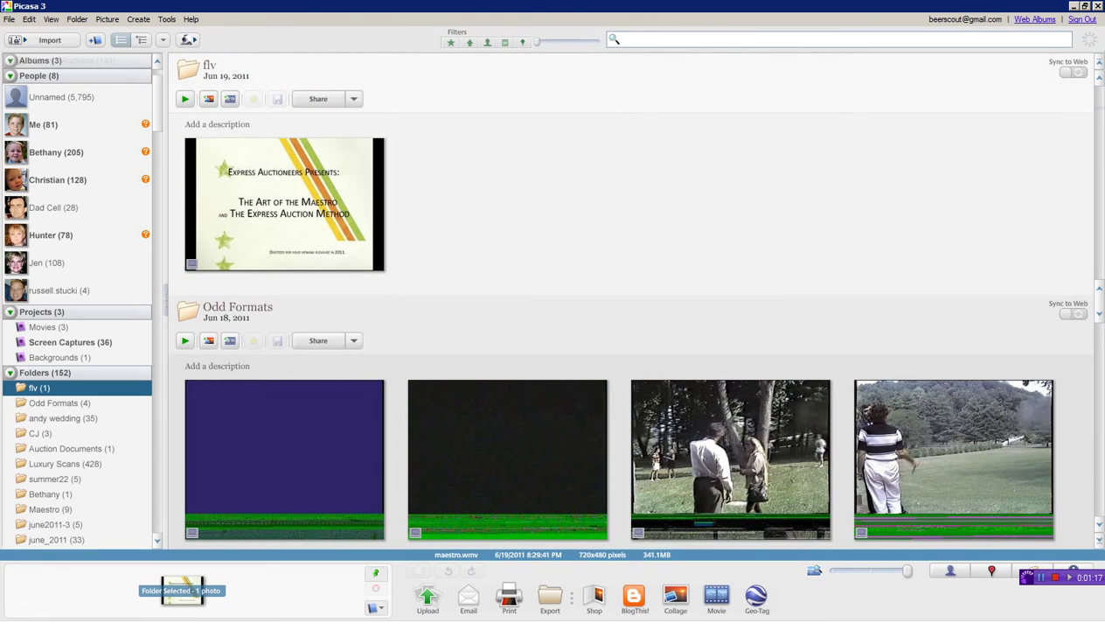
pyautogui.scroll(-4, 624, 298)
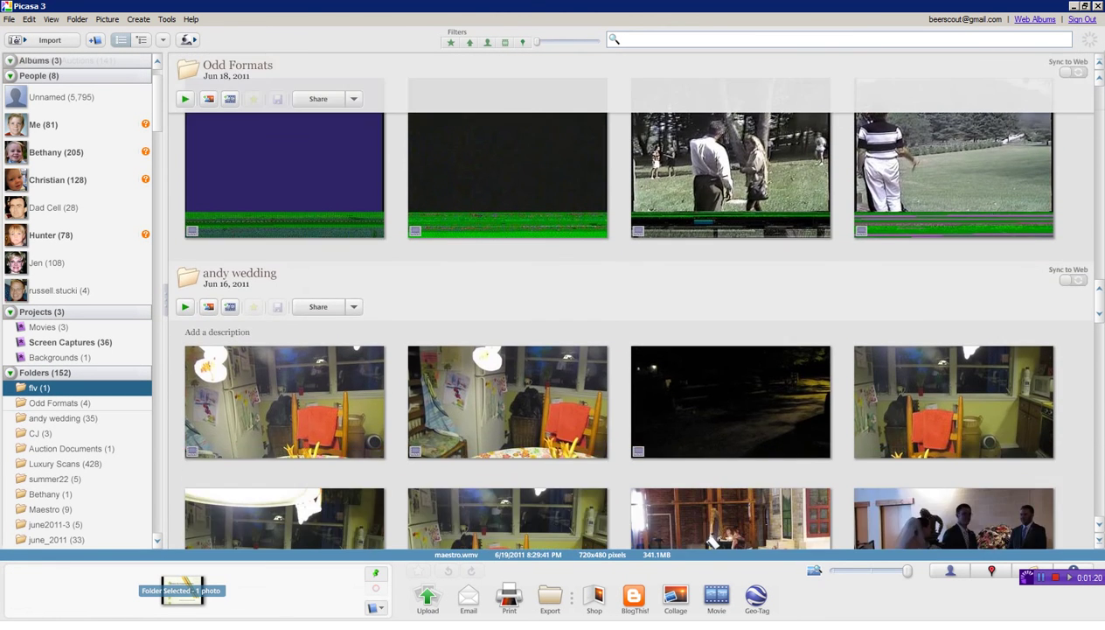
pyautogui.scroll(-12, 431, 300)
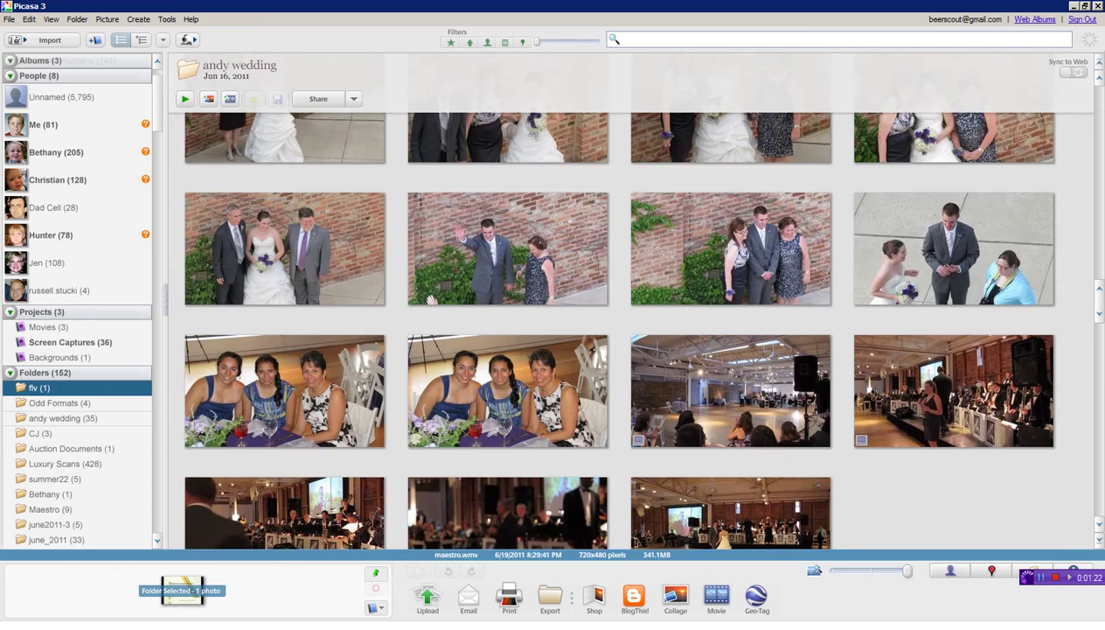
pyautogui.scroll(-7, 431, 300)
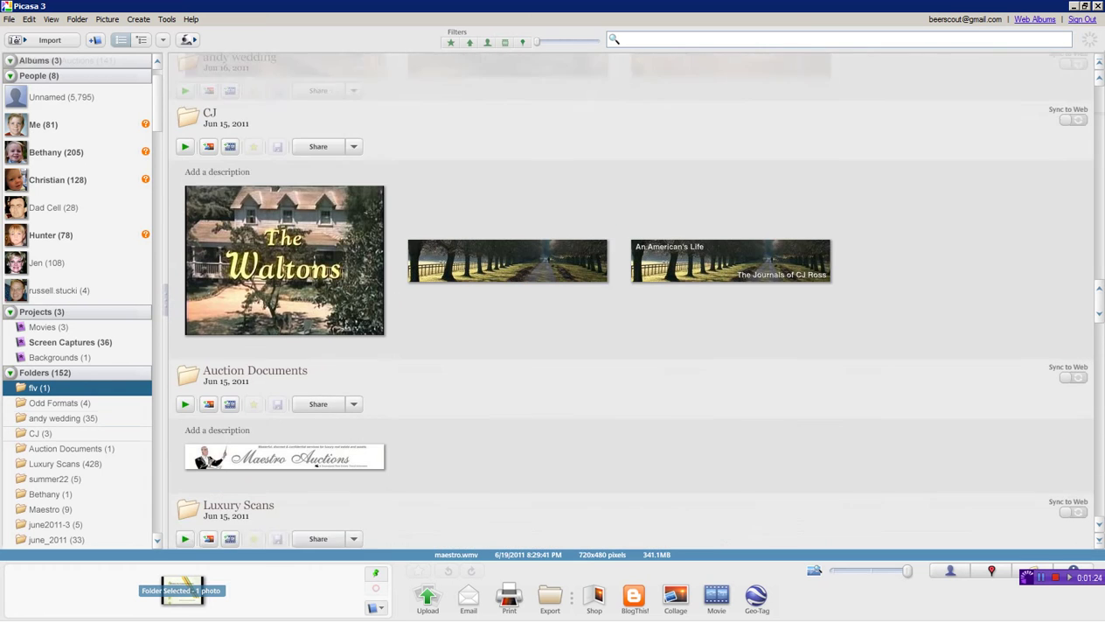
pyautogui.scroll(-2, 624, 299)
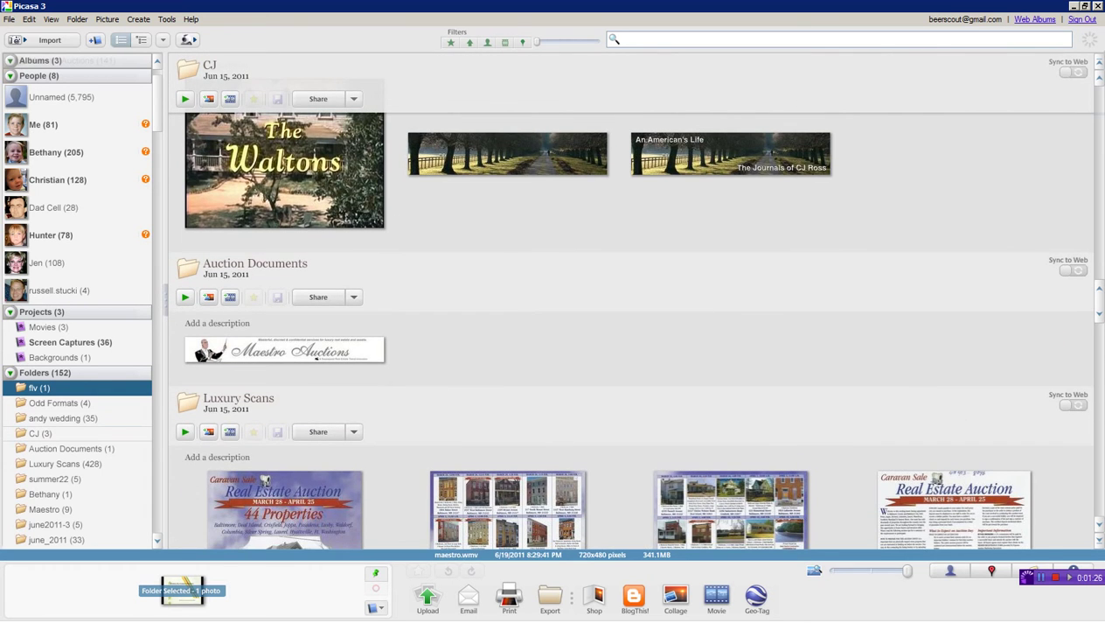
pyautogui.scroll(-4, 623, 300)
pyautogui.scroll(10, 624, 300)
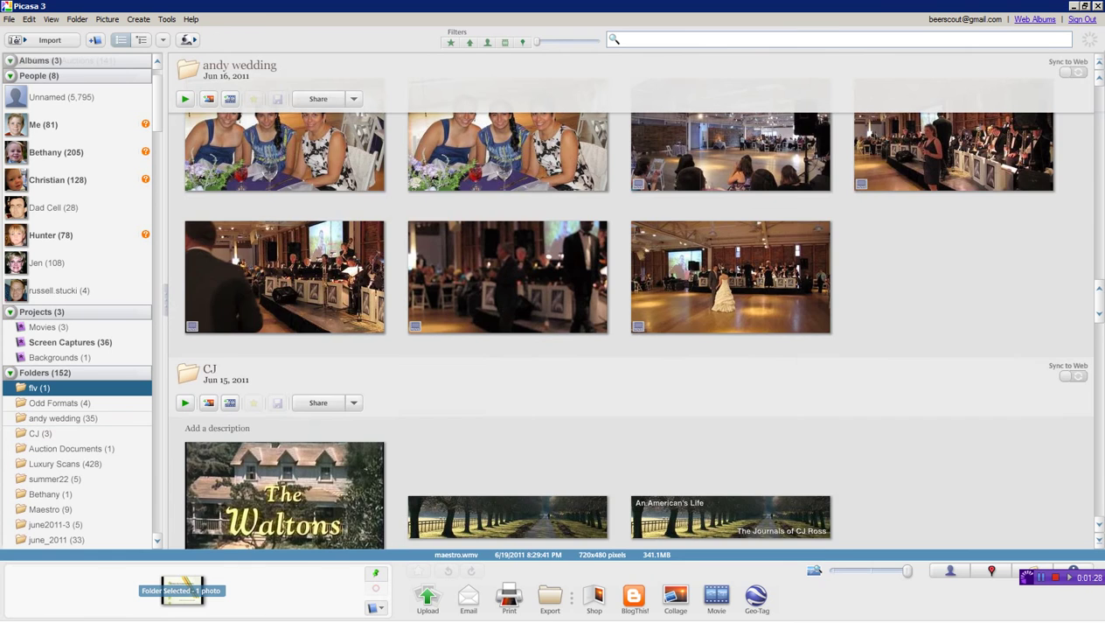
pyautogui.scroll(5, 623, 300)
pyautogui.scroll(4, 624, 300)
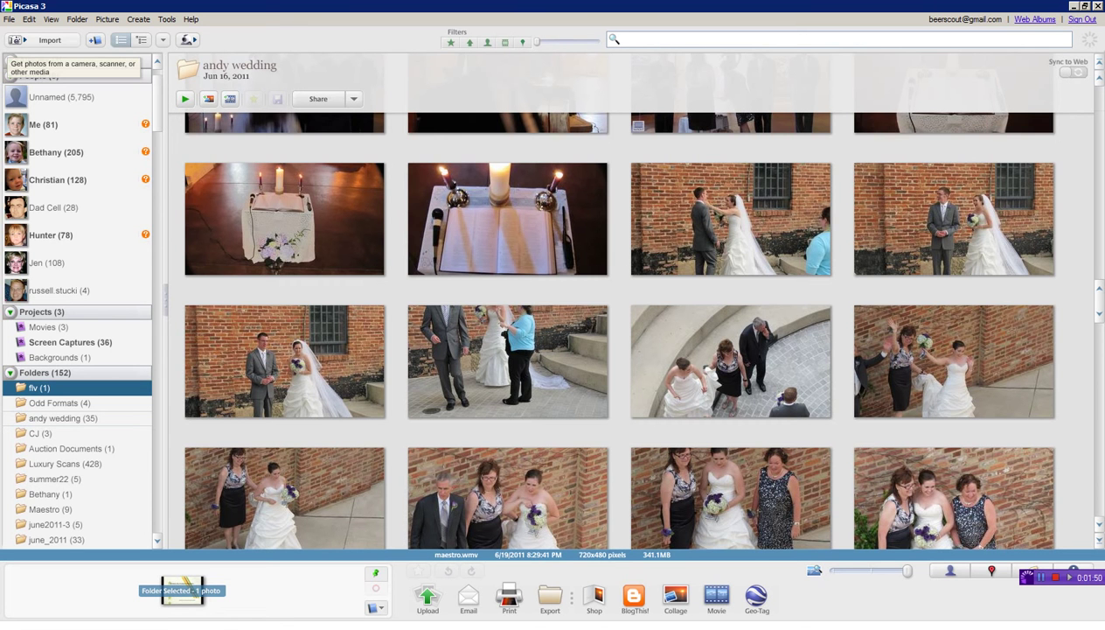
# - Open the Folder Manager for adding a folder to Picasa, look through its folder list, and cancel it
pyautogui.hotkey('alt', 'f')
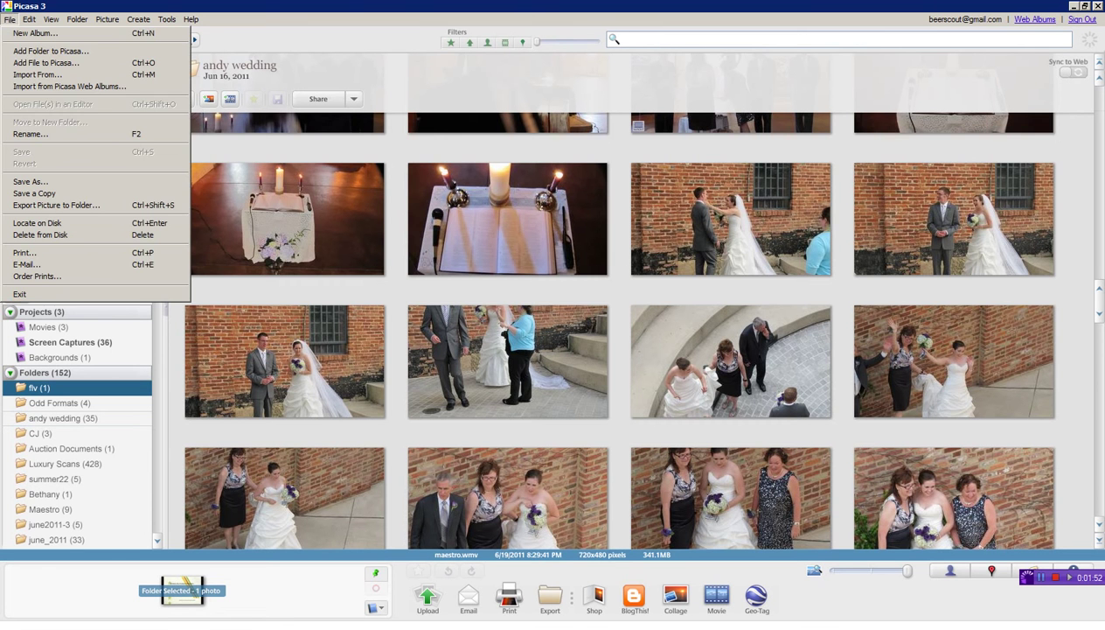
pyautogui.press('Down')
pyautogui.press('Down')
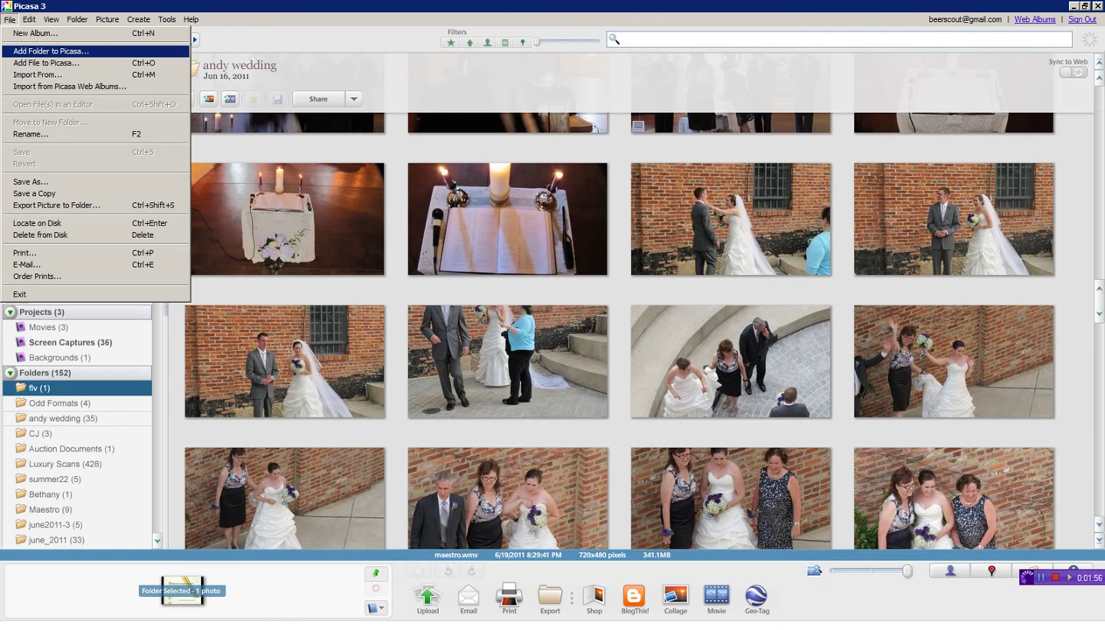
pyautogui.press('Return')
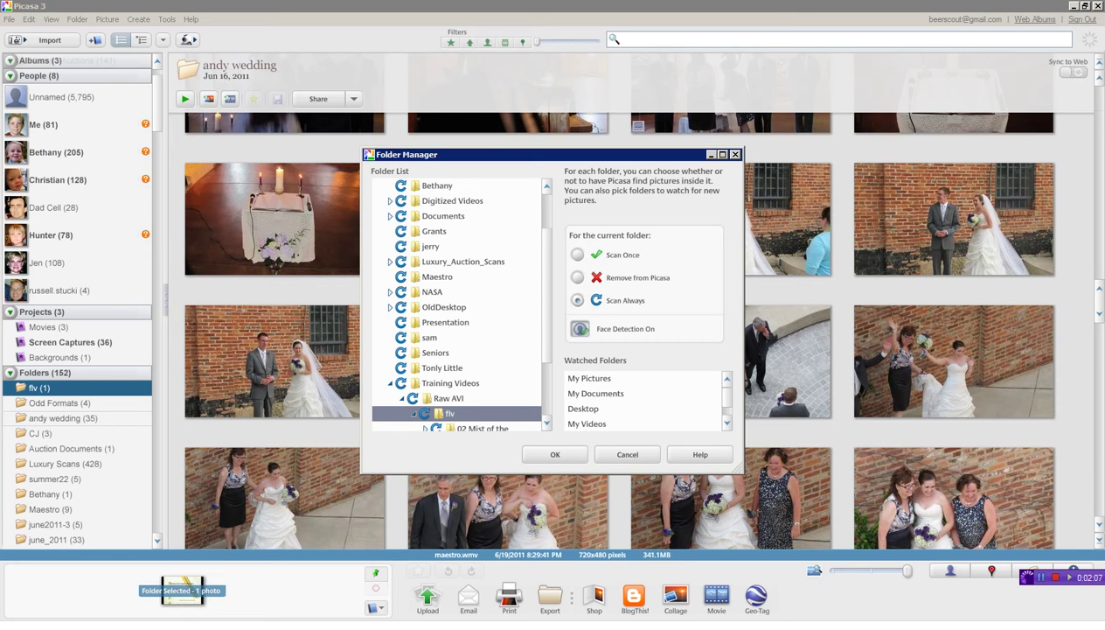
pyautogui.scroll(2, 456, 306)
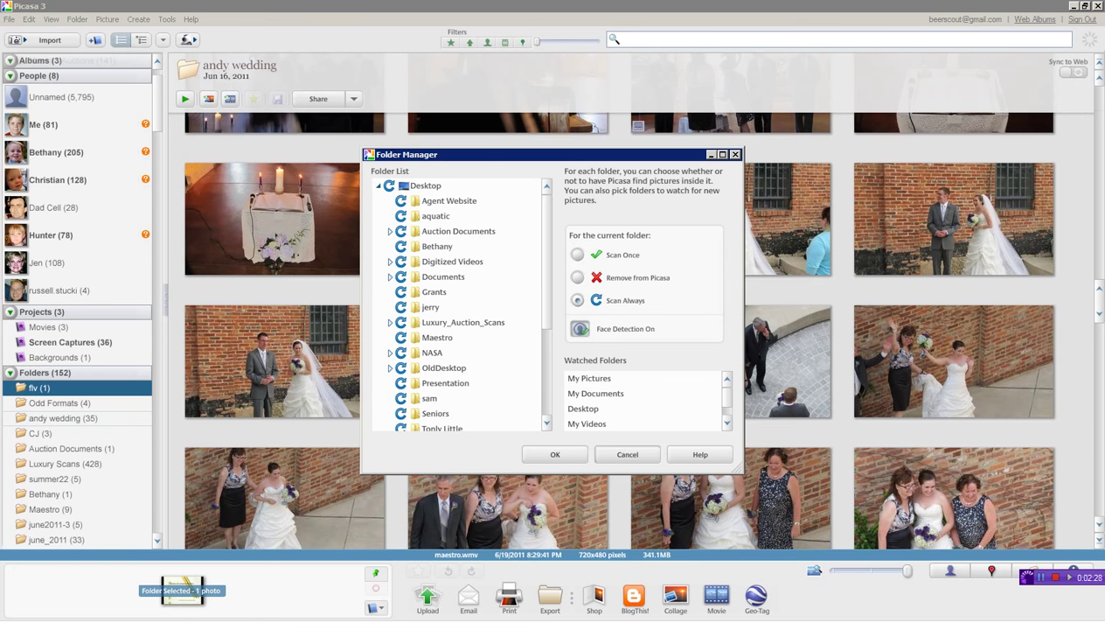
pyautogui.click(627, 454)
# - Browse the people groups and the Movies and Screen Captures projects, and select the first screen capture
pyautogui.scroll(5, 627, 350)
pyautogui.scroll(10, 627, 349)
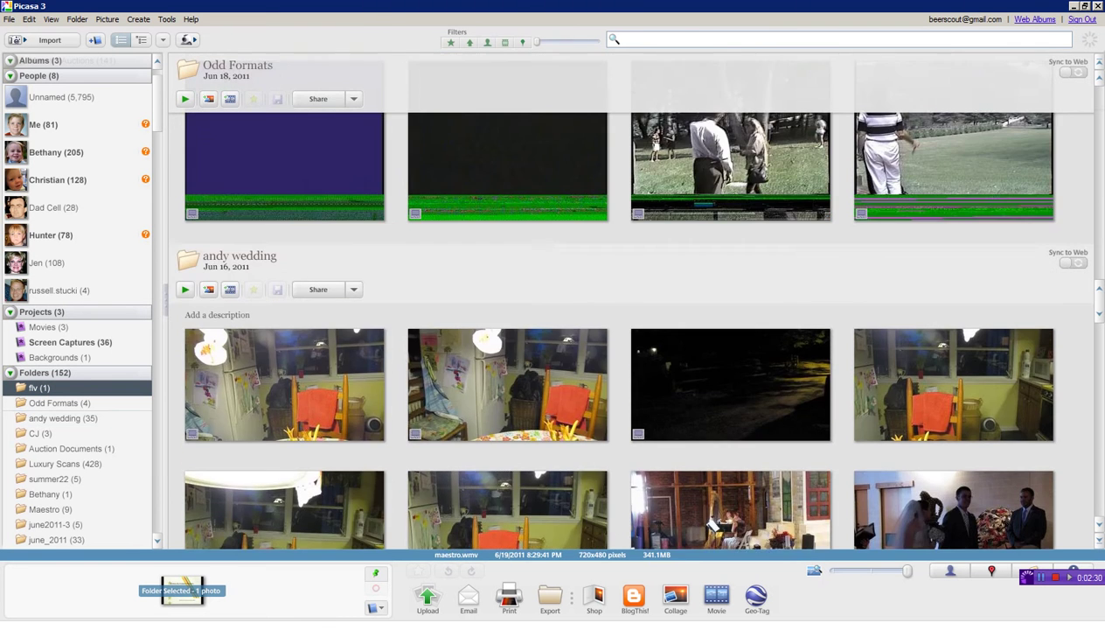
pyautogui.scroll(10, 627, 350)
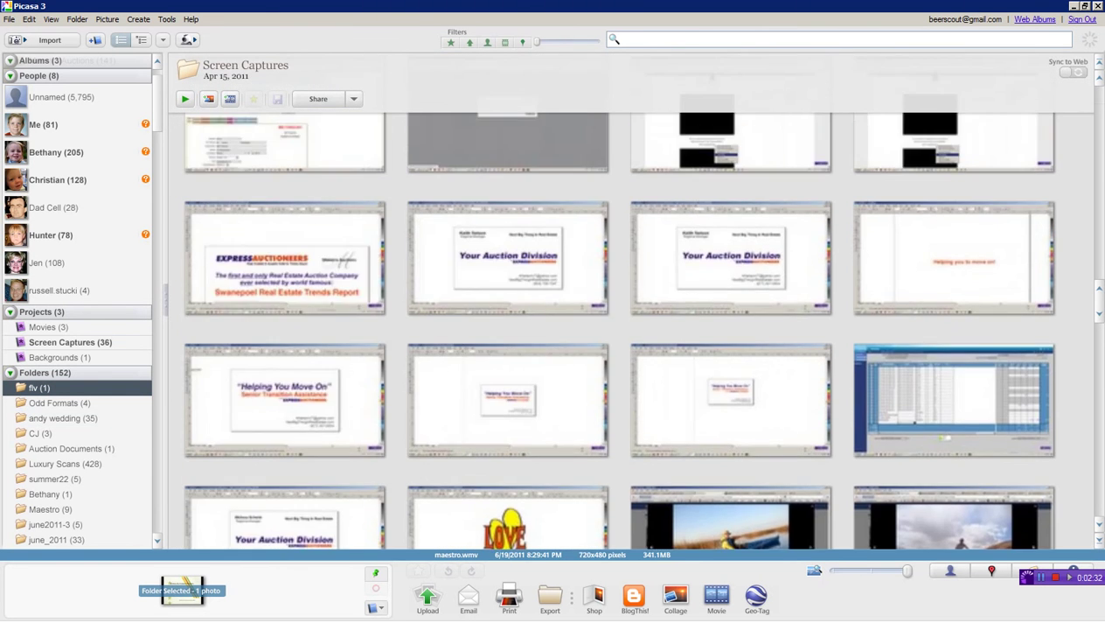
pyautogui.scroll(15, 627, 350)
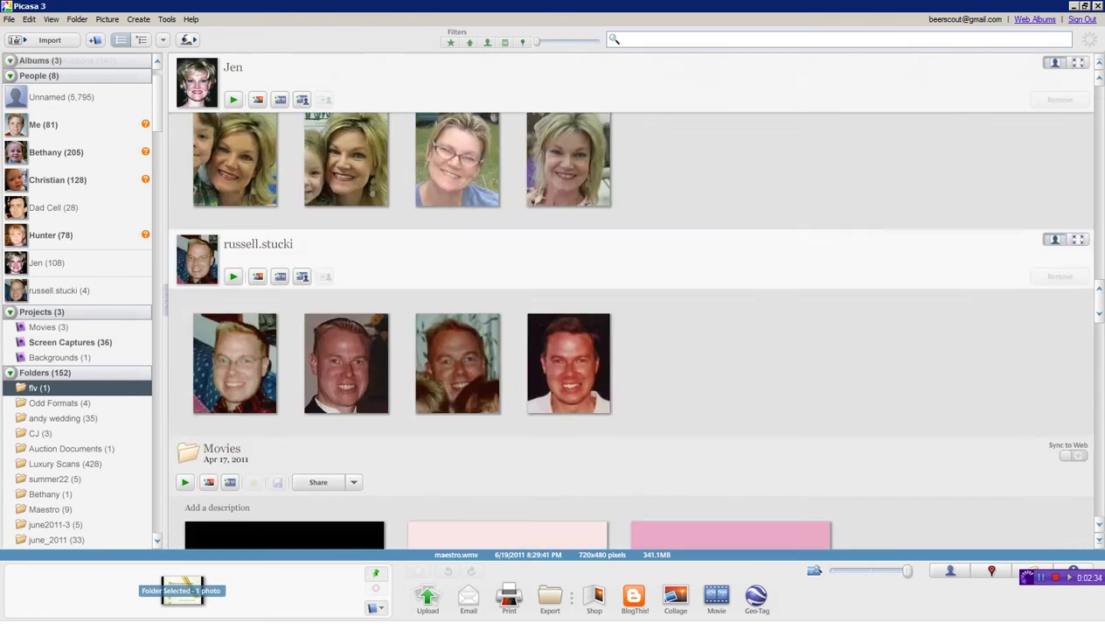
pyautogui.scroll(-3, 627, 350)
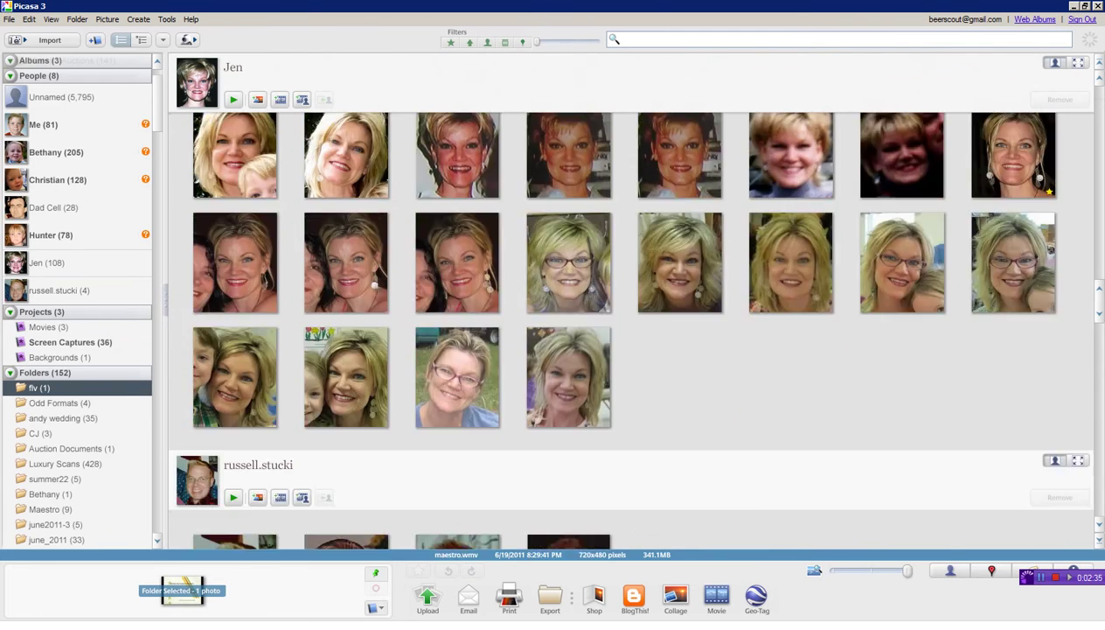
pyautogui.scroll(6, 627, 350)
pyautogui.scroll(4, 627, 350)
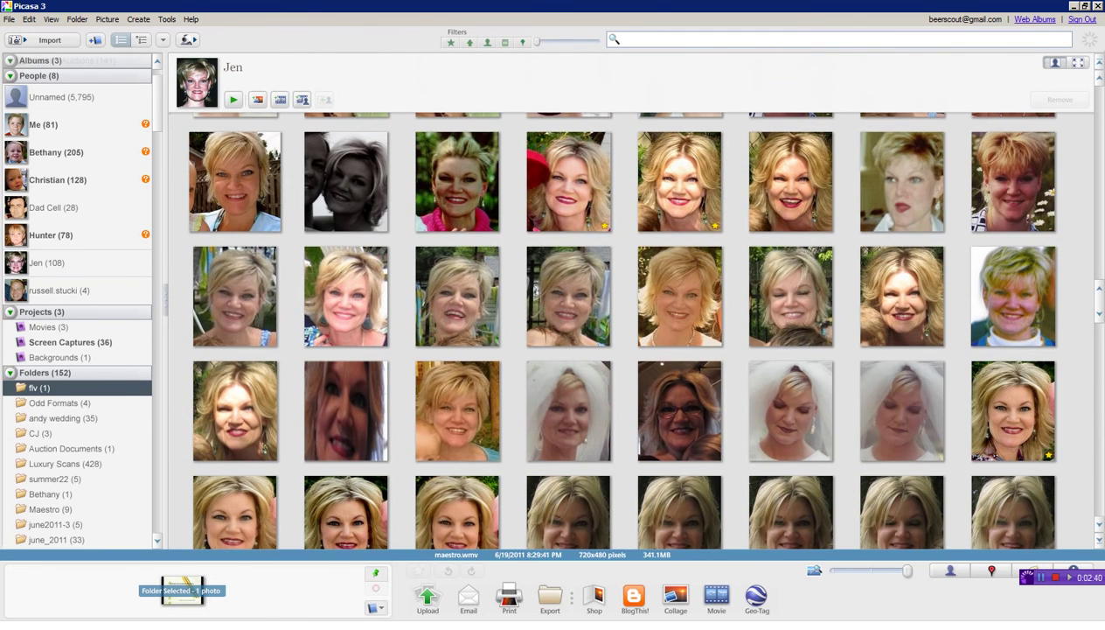
pyautogui.scroll(-12, 627, 350)
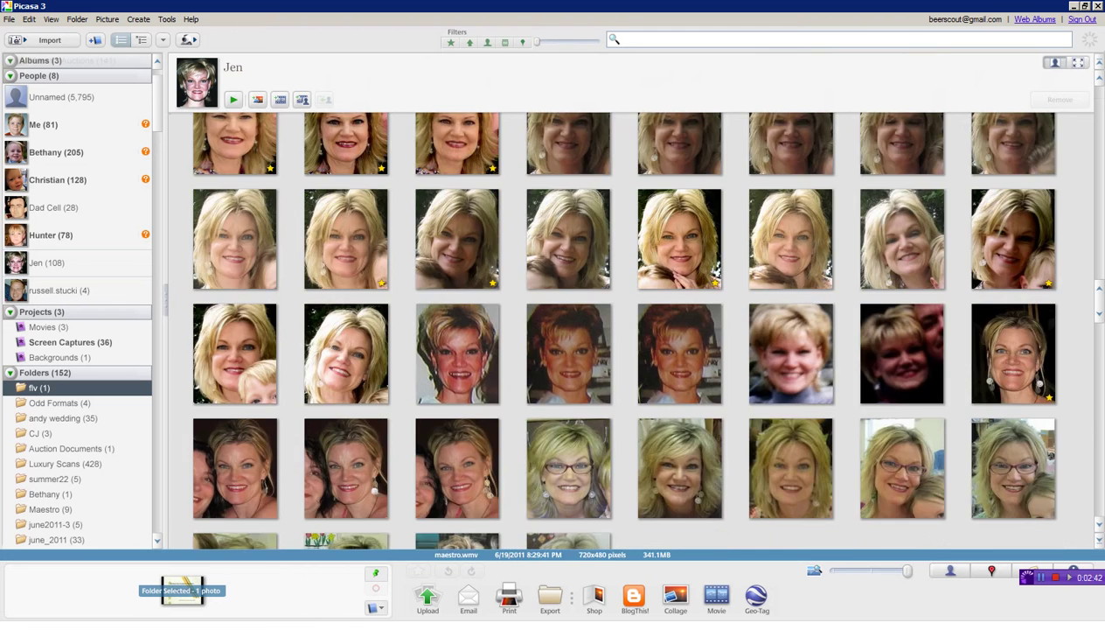
pyautogui.scroll(-1, 627, 350)
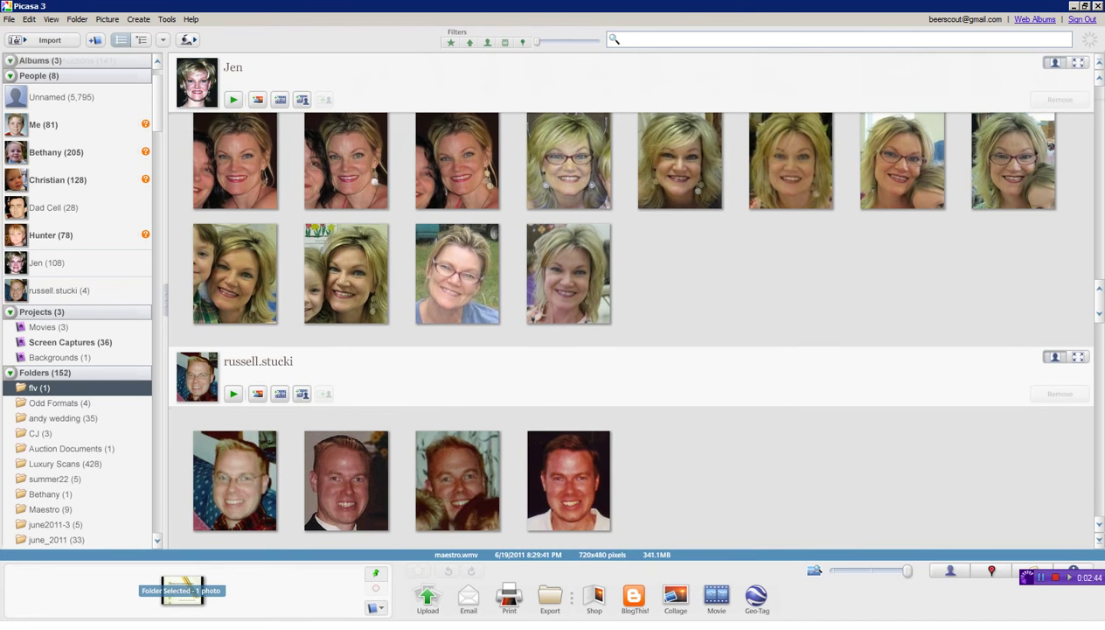
pyautogui.scroll(-15, 627, 349)
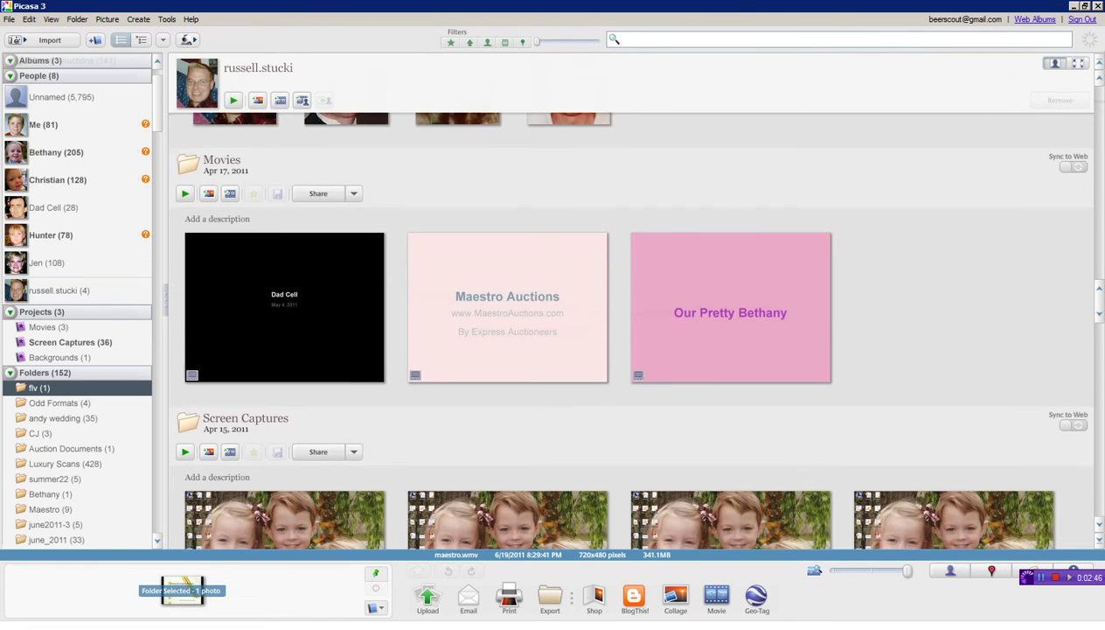
pyautogui.scroll(-1, 627, 350)
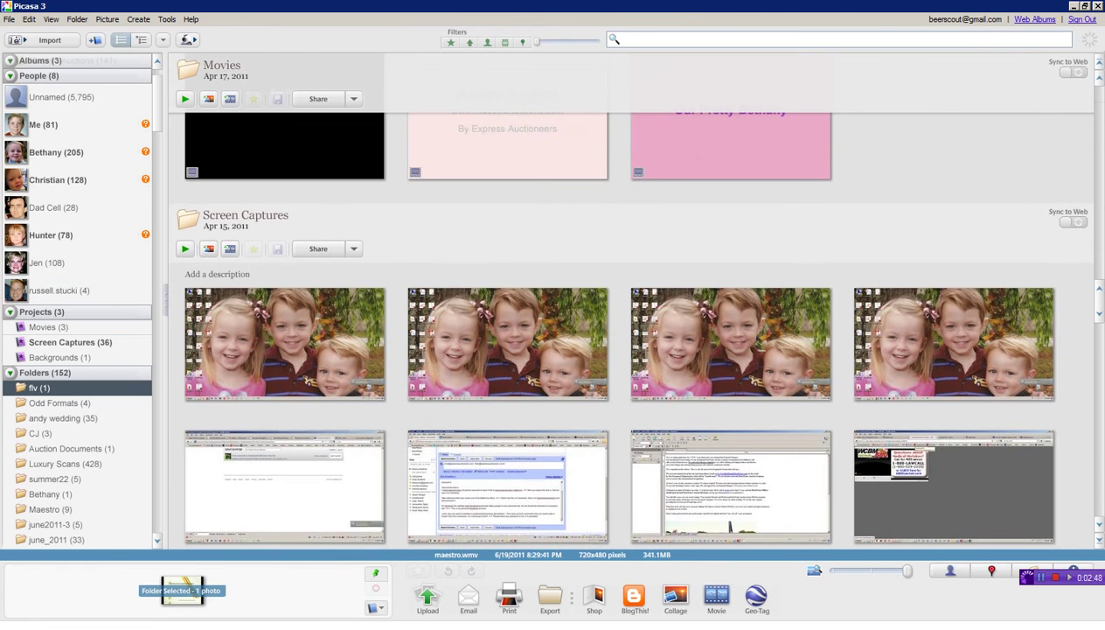
pyautogui.click(284, 344)
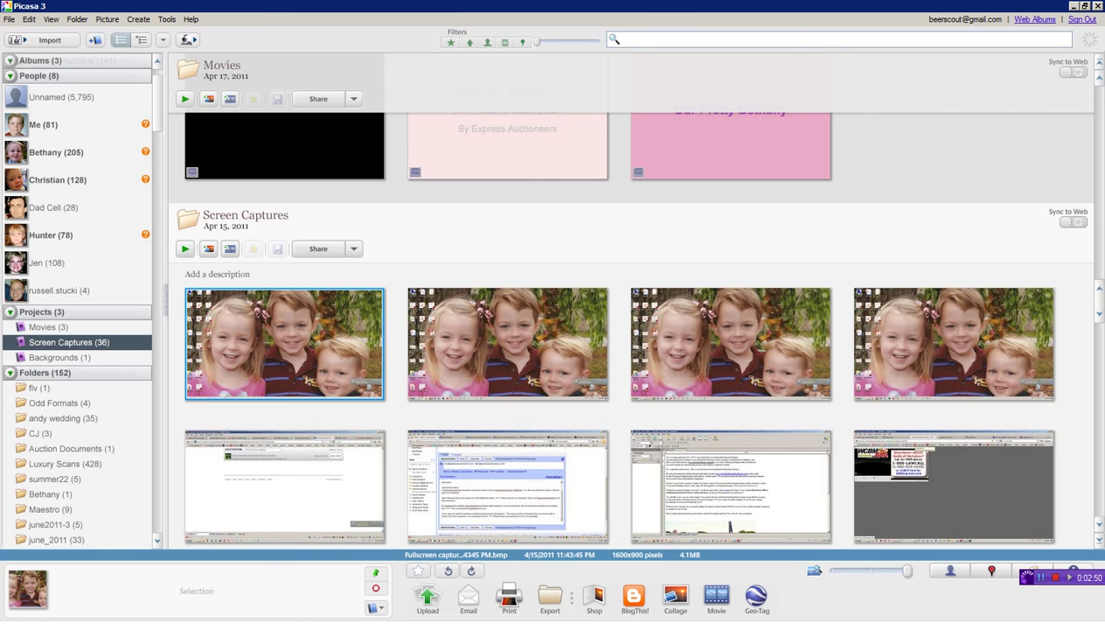
# - Go through the folder list from Odd Formats to summer22 and display the summer22 photos
pyautogui.click(54, 402)
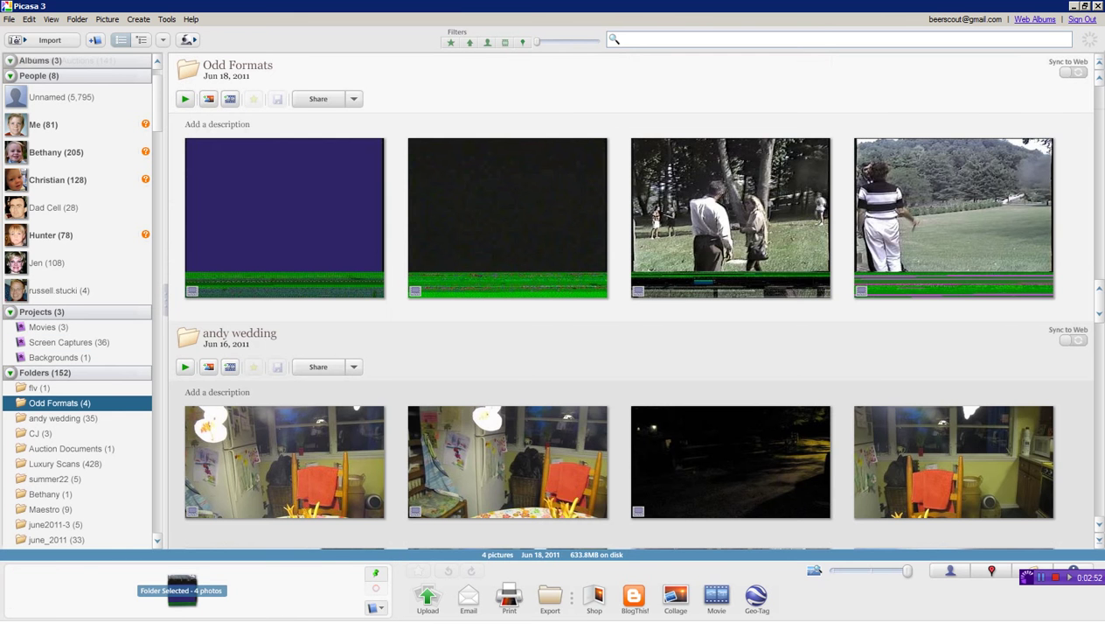
pyautogui.press('Down')
pyautogui.press('Down')
pyautogui.press('Down')
pyautogui.press('Down')
pyautogui.press('Down')
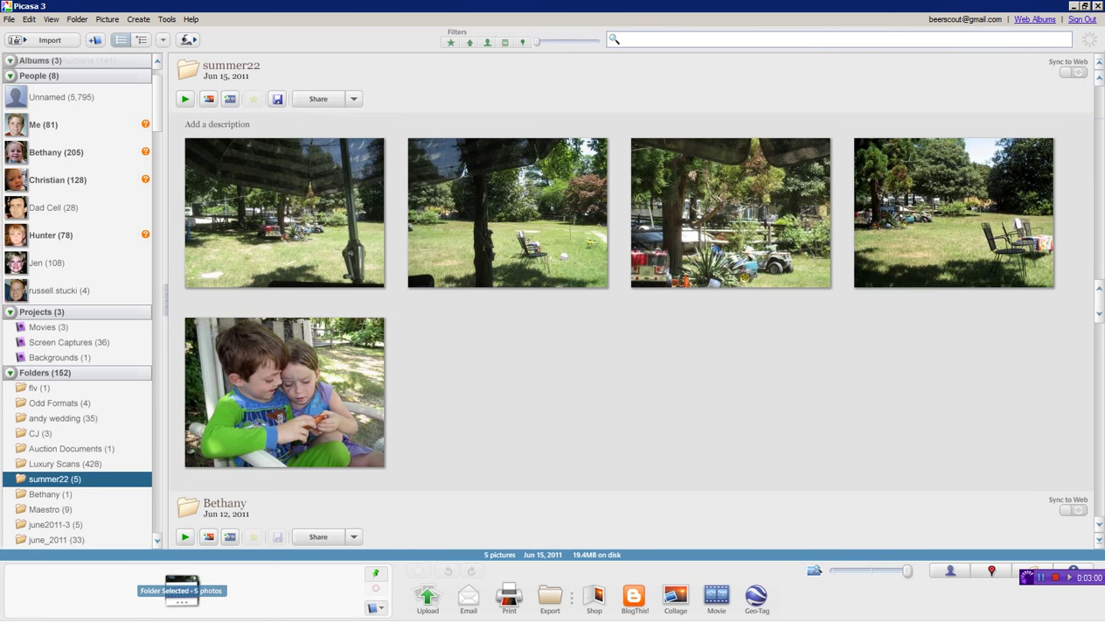
pyautogui.scroll(3, 612, 297)
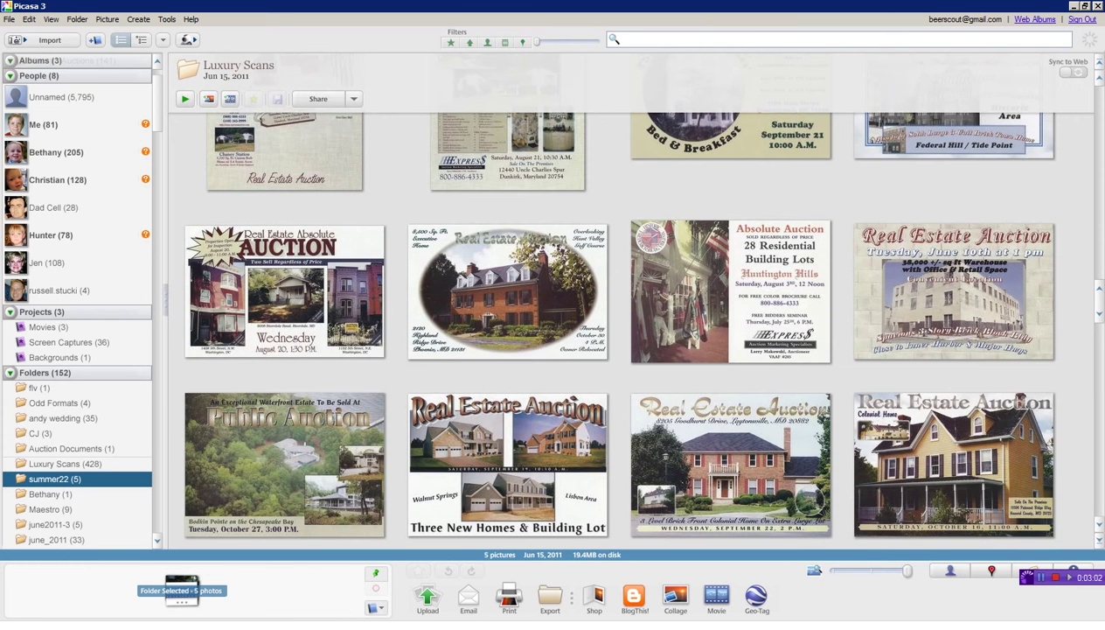
pyautogui.scroll(-5, 624, 298)
pyautogui.scroll(2, 623, 298)
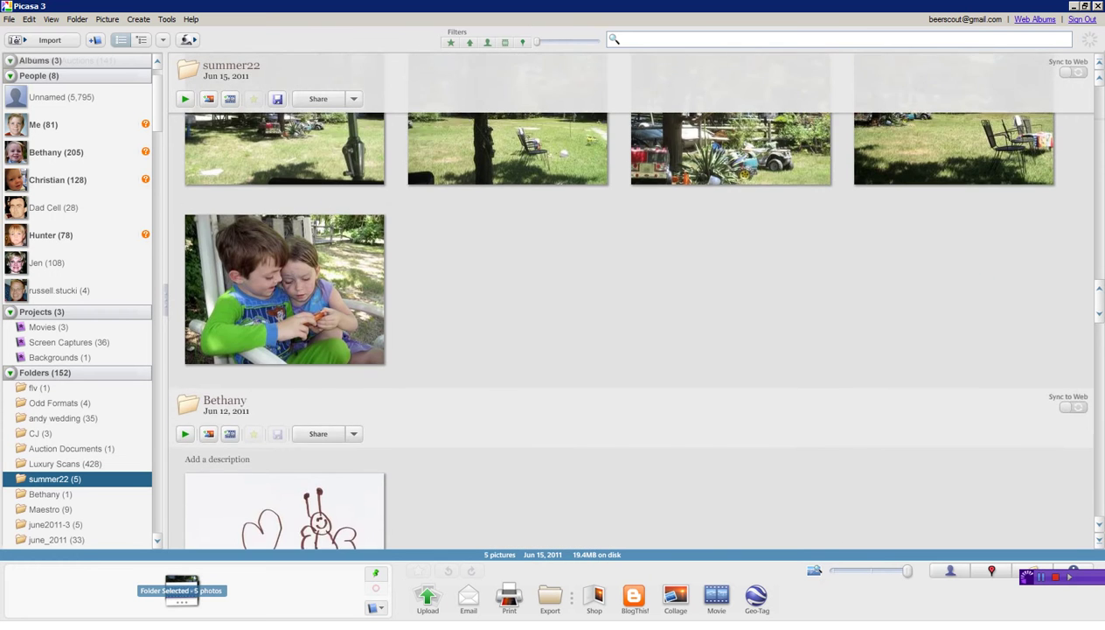
pyautogui.scroll(1, 623, 297)
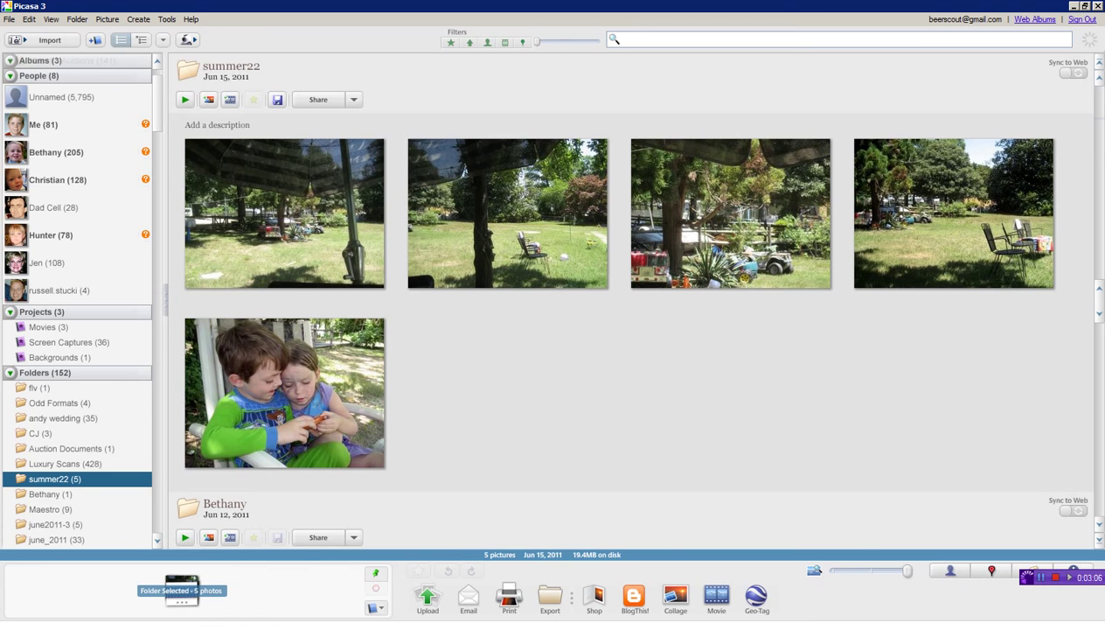
# - Open the first summer22 photo for editing, apply the I'm Feeling Lucky fix, and undo it
pyautogui.doubleClick(284, 214)
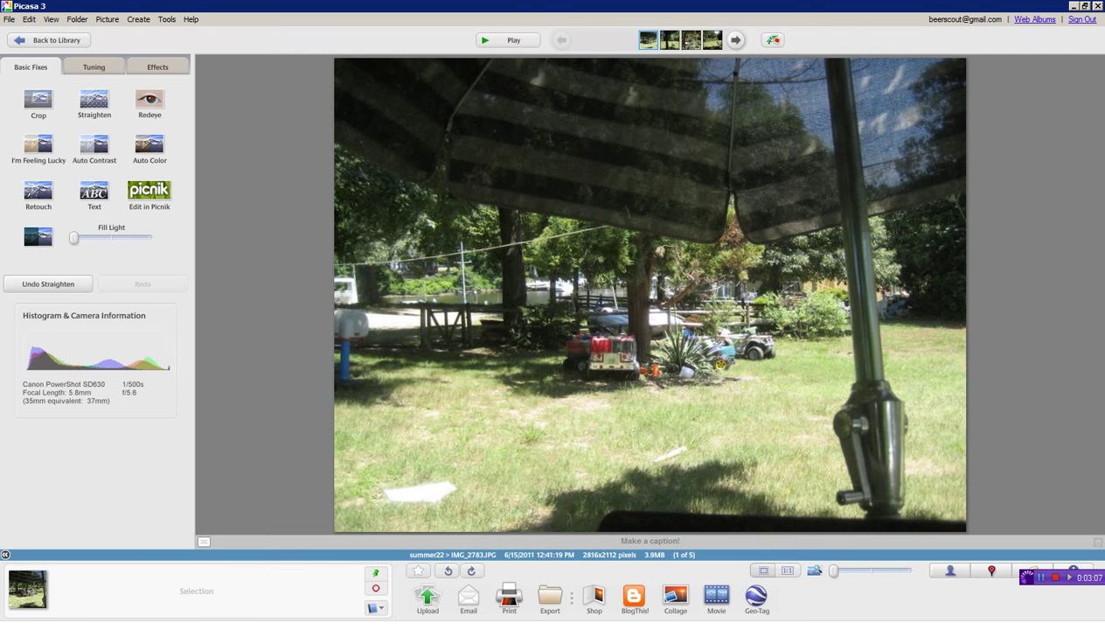
pyautogui.click(38, 143)
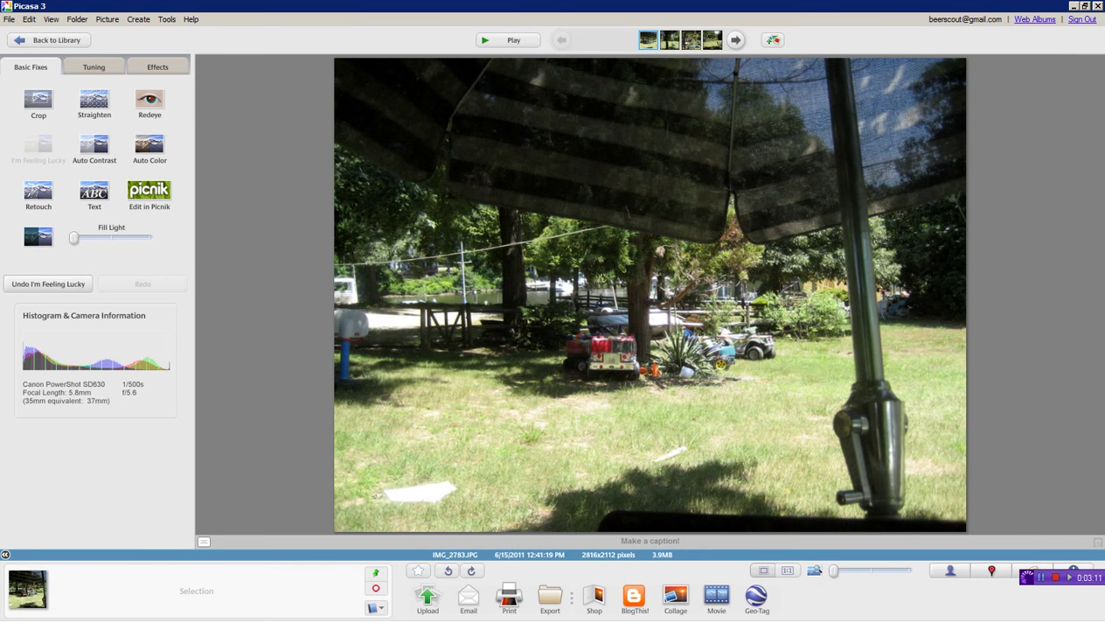
pyautogui.click(48, 283)
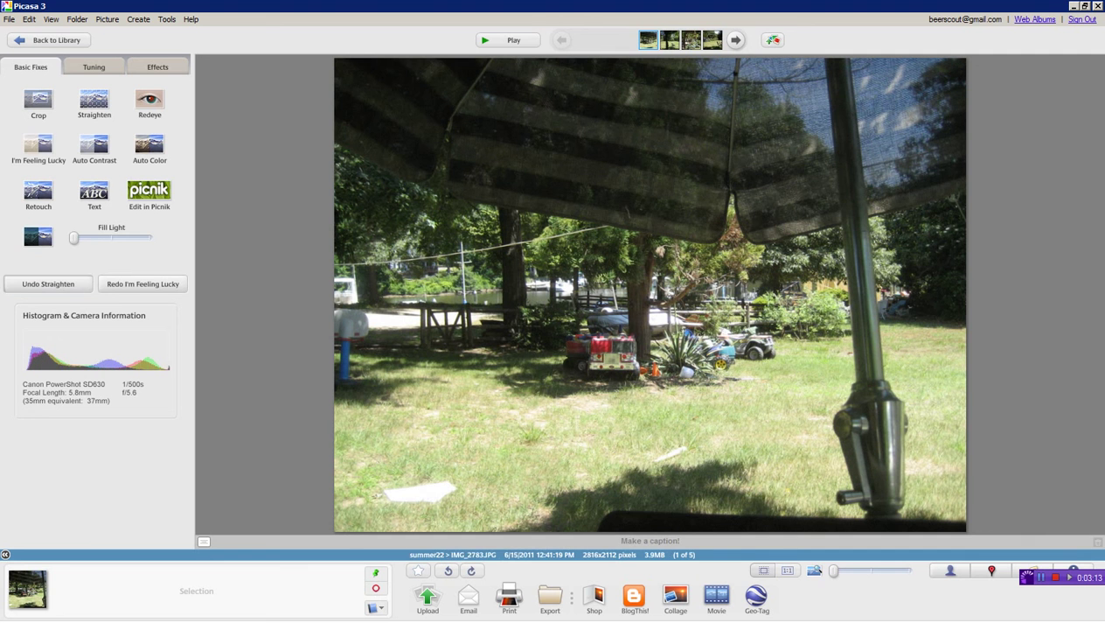
# - Straighten the umbrella photo with a slight clockwise tilt using the alignment grid, and apply the correction
pyautogui.click(94, 101)
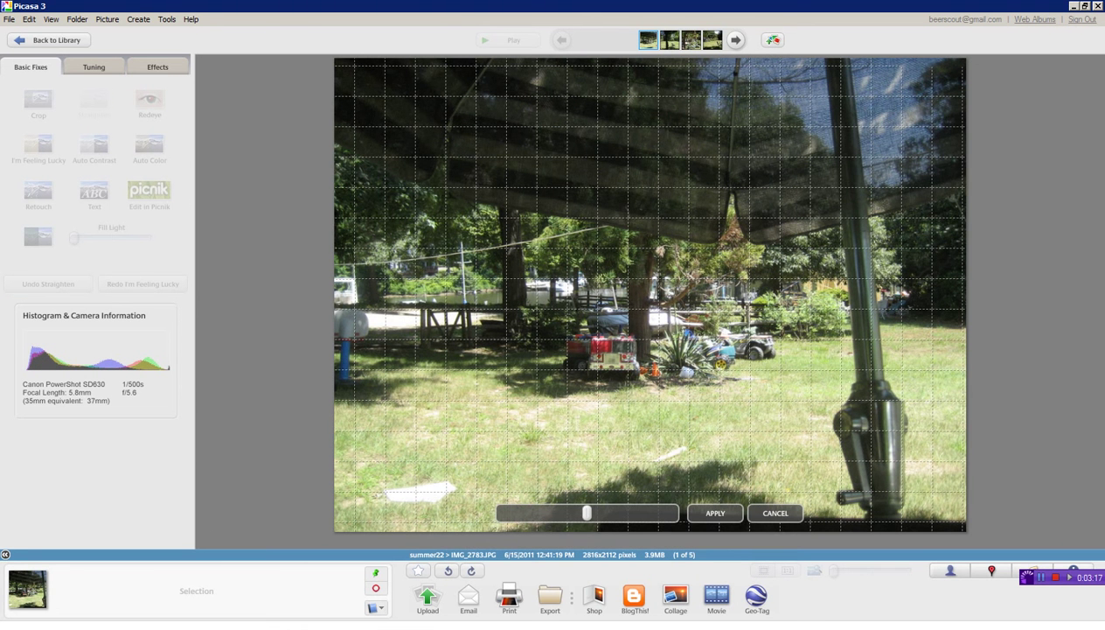
pyautogui.moveTo(586, 513); pyautogui.dragTo(635, 512)
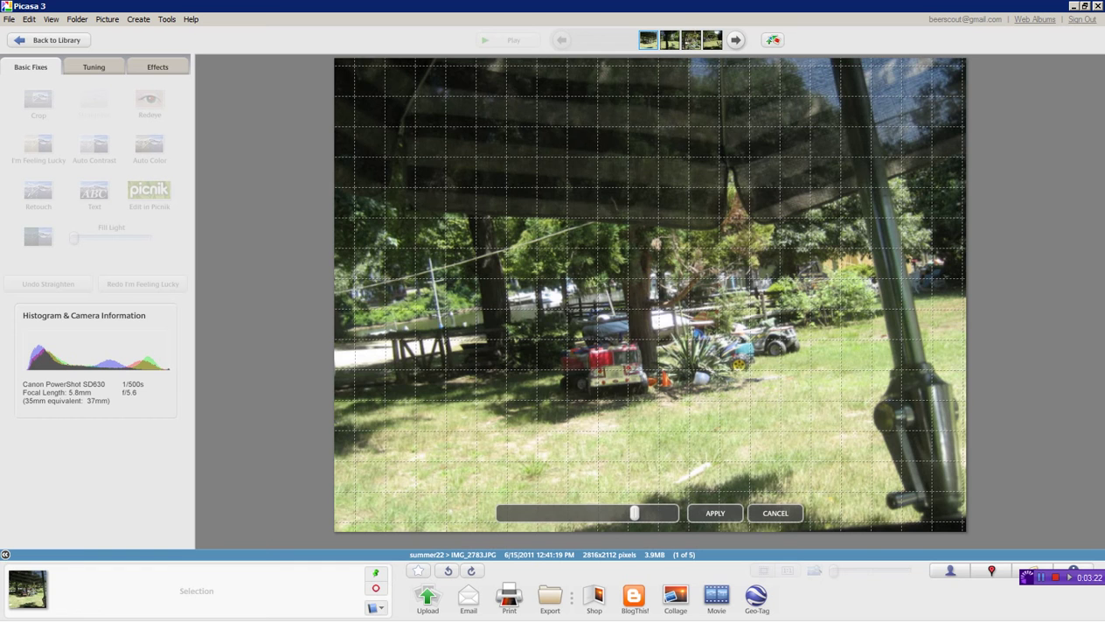
pyautogui.moveTo(635, 512); pyautogui.dragTo(576, 512)
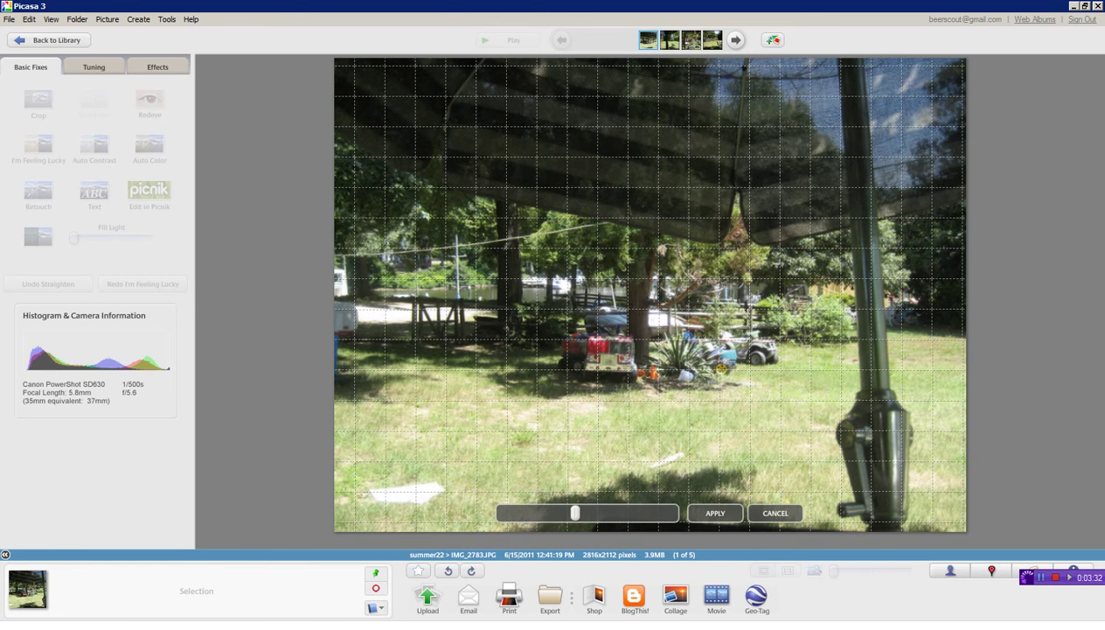
pyautogui.moveTo(576, 513); pyautogui.dragTo(577, 512)
pyautogui.click(715, 512)
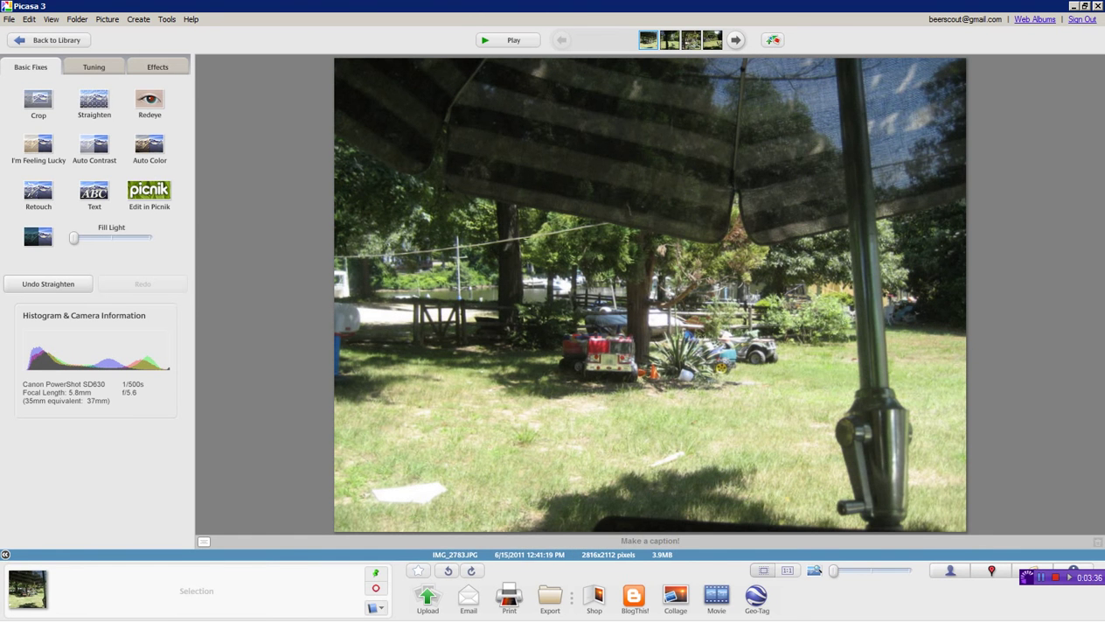
# - Crop the photo at the current 4 x 3 ratio to about 1188 x 890 pixels around the tree and toy trucks
pyautogui.click(38, 98)
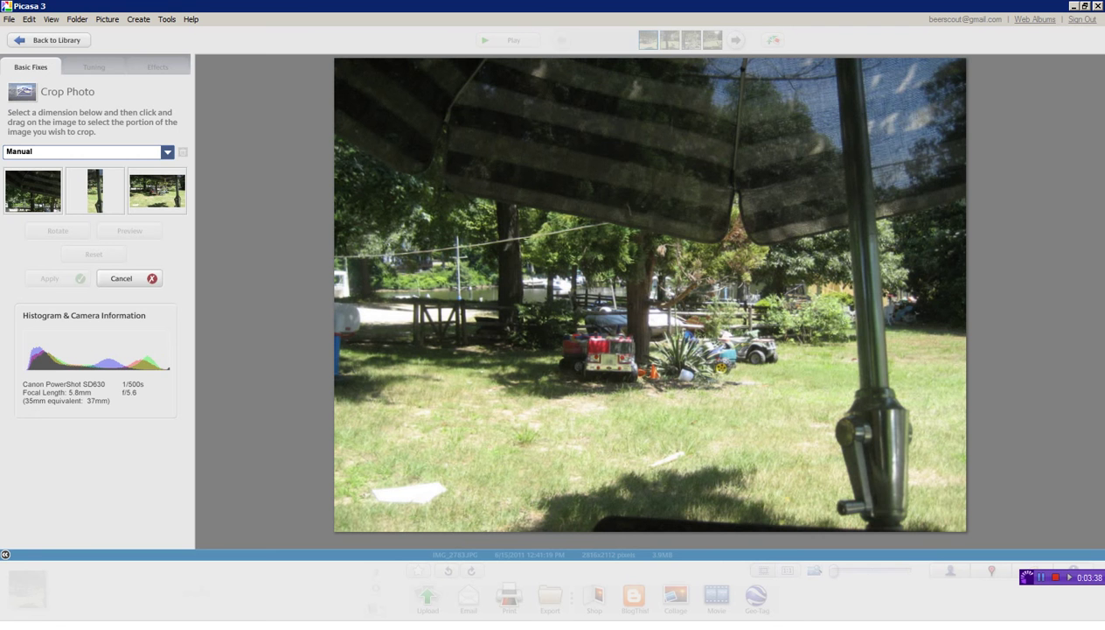
pyautogui.click(167, 151)
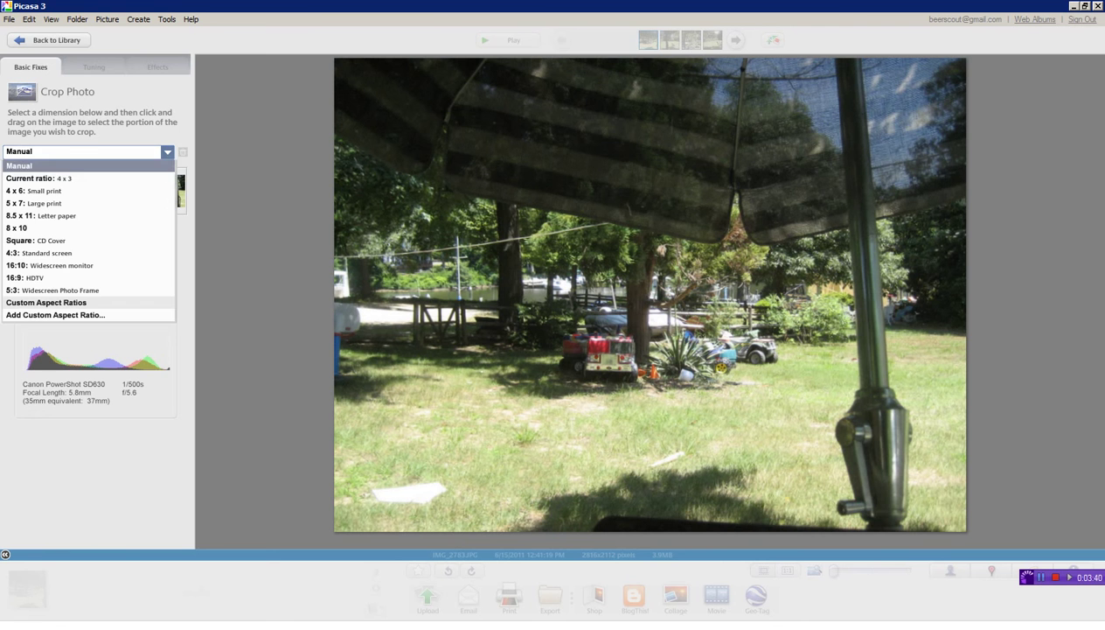
pyautogui.press('Return')
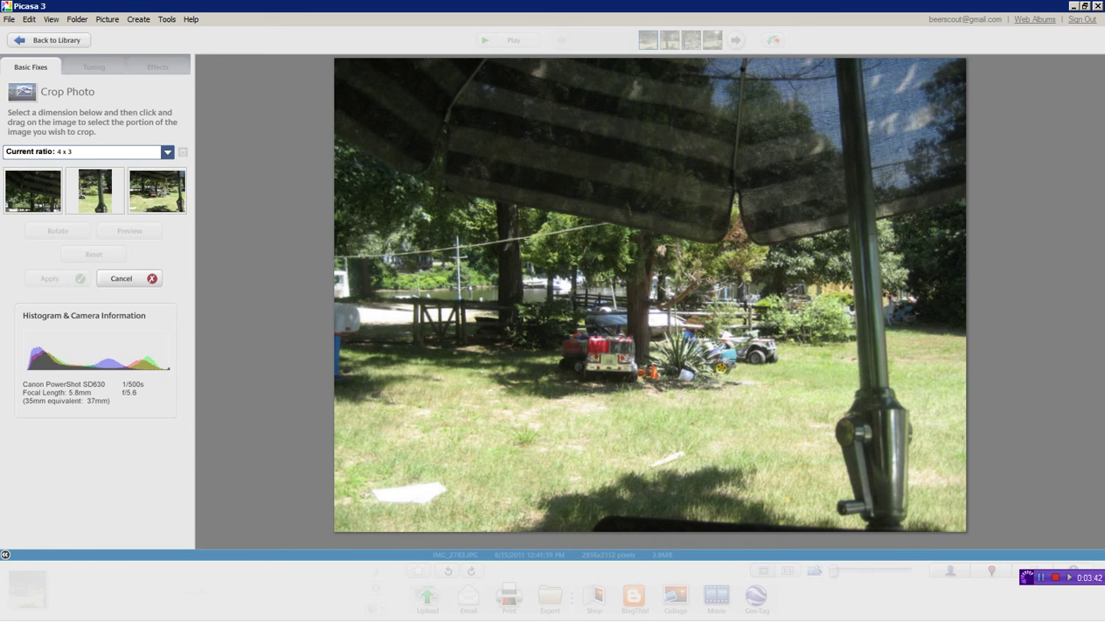
pyautogui.moveTo(498, 251); pyautogui.dragTo(775, 457)
pyautogui.moveTo(498, 458); pyautogui.dragTo(509, 449)
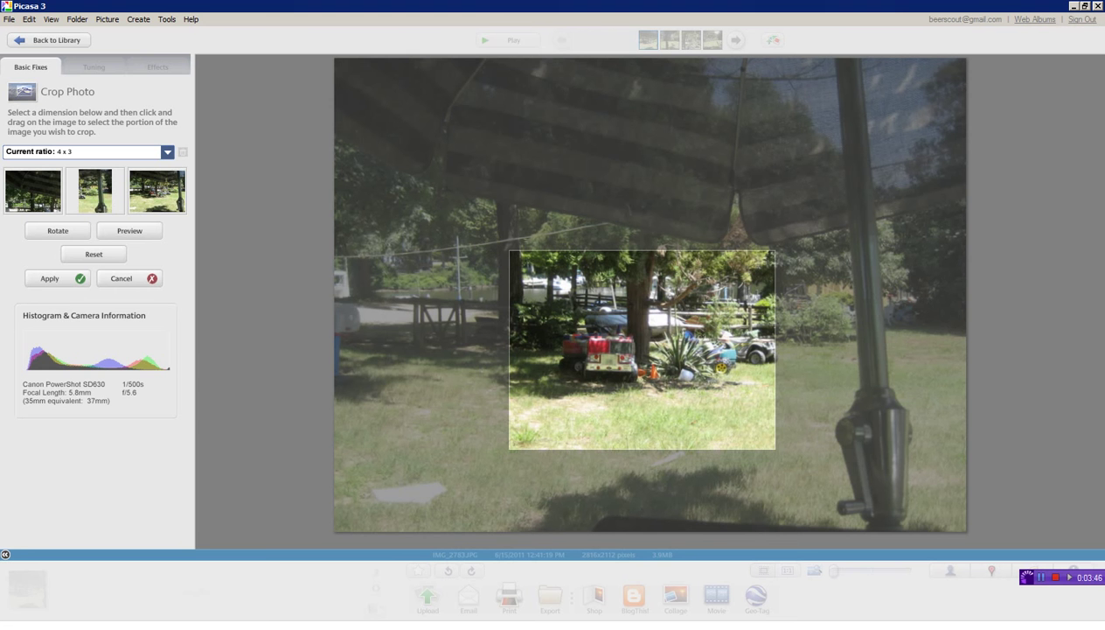
pyautogui.moveTo(642, 350); pyautogui.dragTo(651, 342)
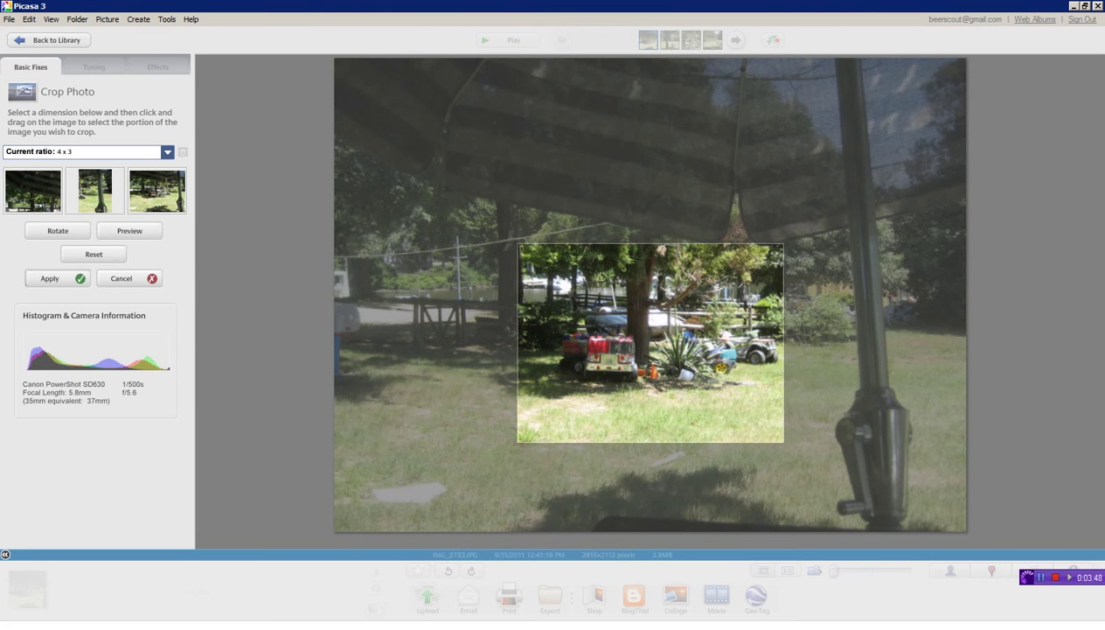
pyautogui.click(51, 278)
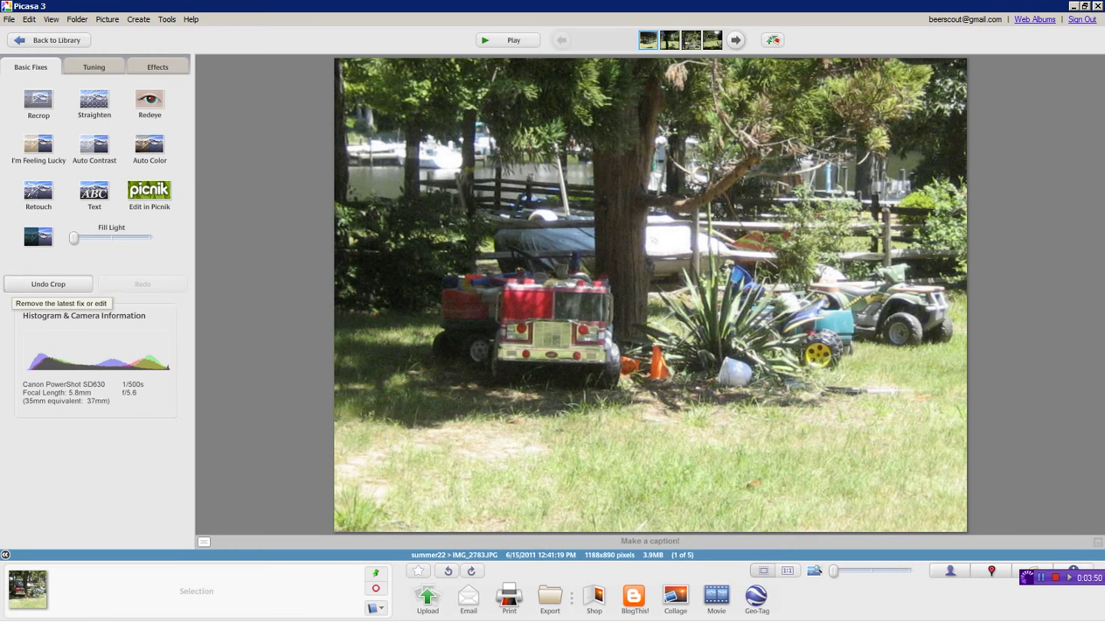
# - Apply the I'm Feeling Lucky fix to the cropped photo and raise Shadows to about a quarter of its range
pyautogui.click(39, 144)
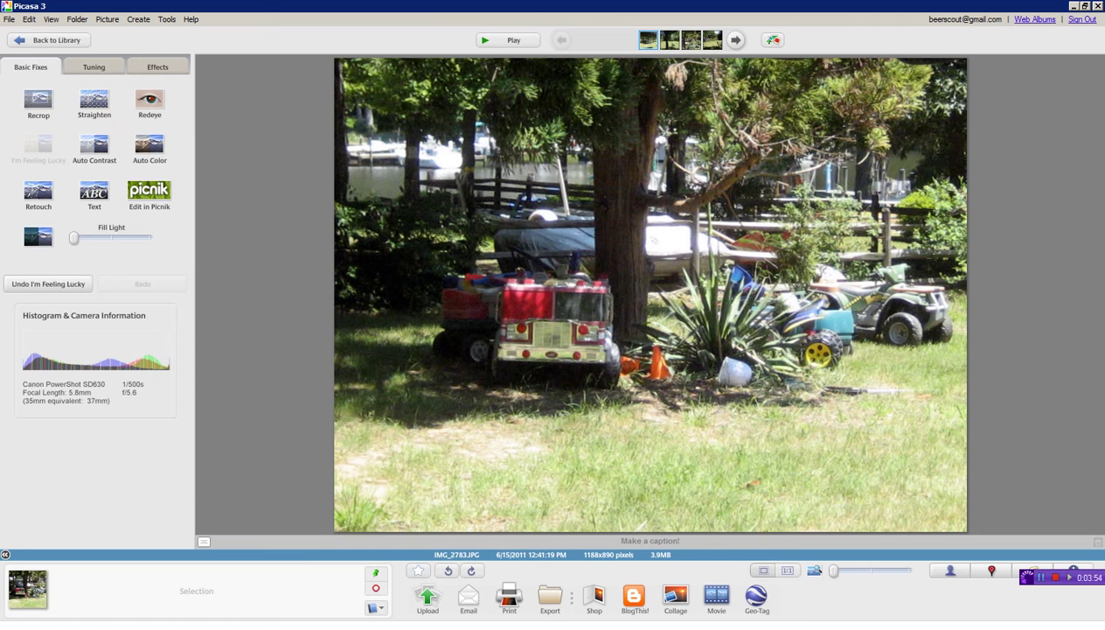
pyautogui.click(93, 66)
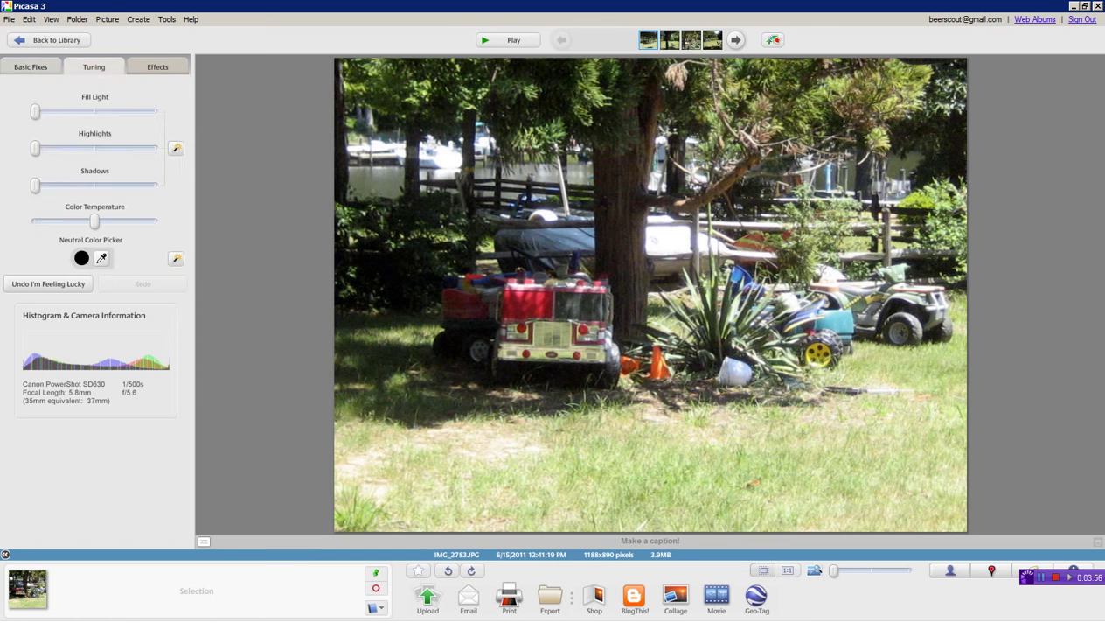
pyautogui.moveTo(35, 184); pyautogui.dragTo(64, 185)
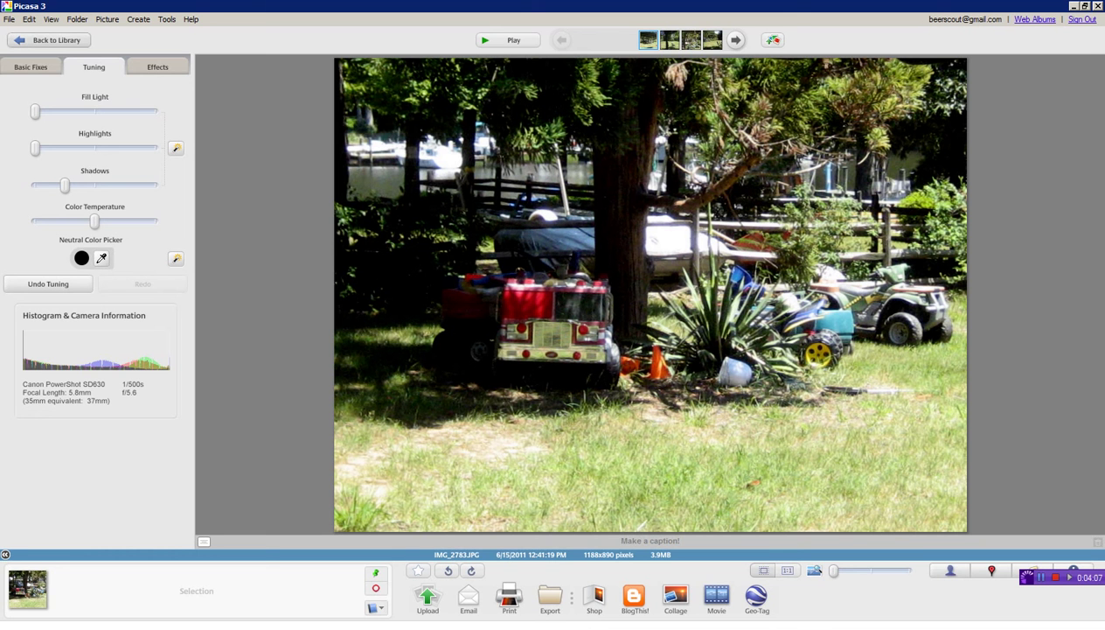
# - Apply the Sharpen effect to the photo with the amount raised to about a third of its range
pyautogui.click(157, 66)
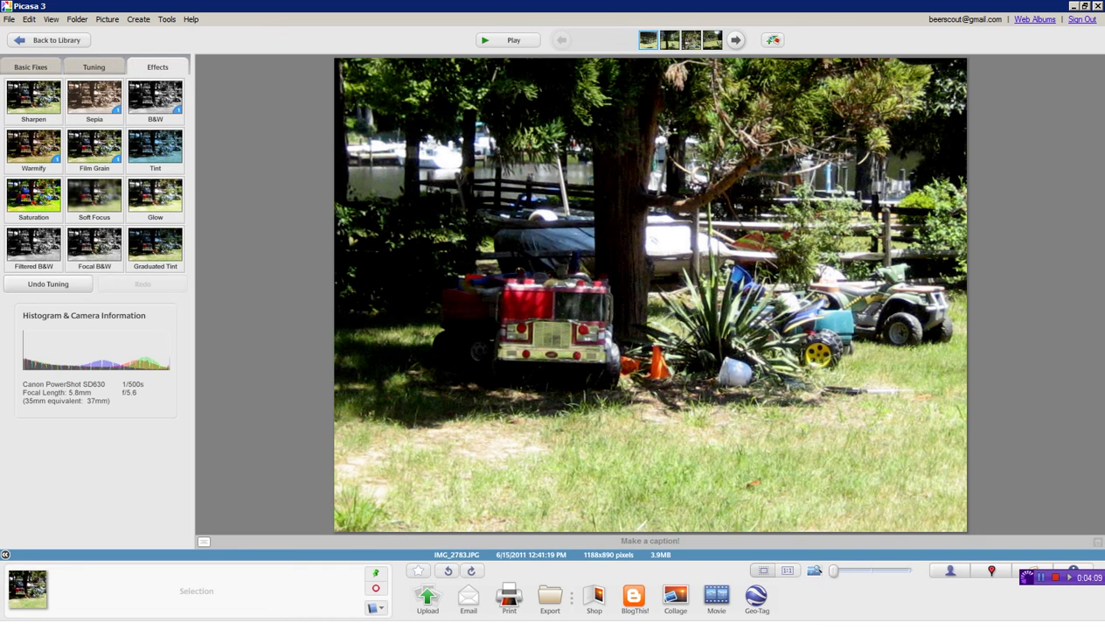
pyautogui.click(33, 98)
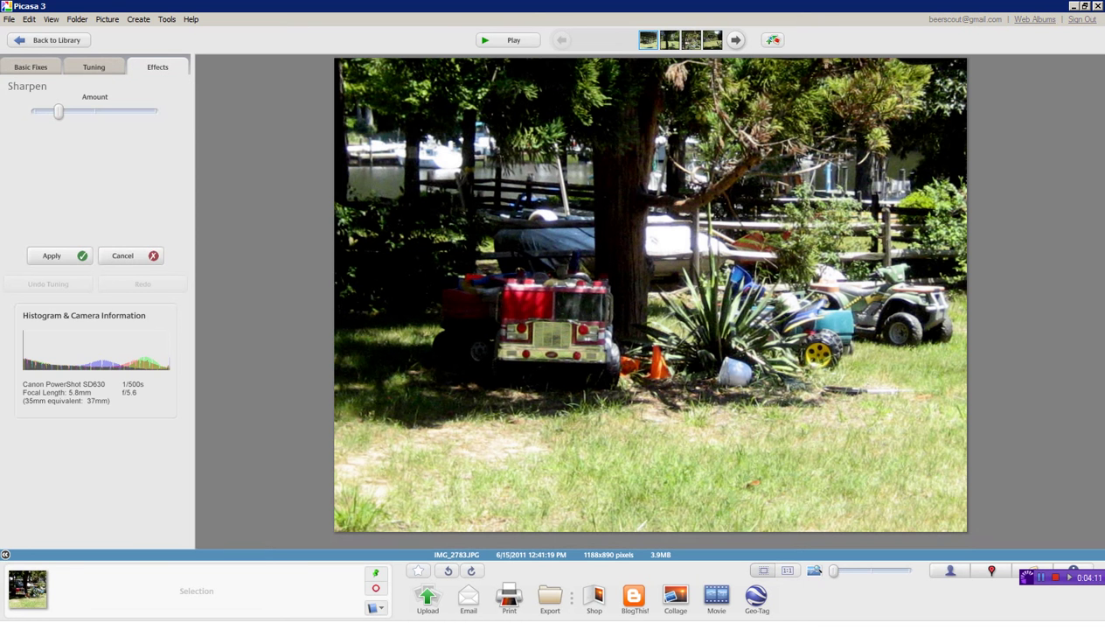
pyautogui.moveTo(59, 111); pyautogui.dragTo(75, 111)
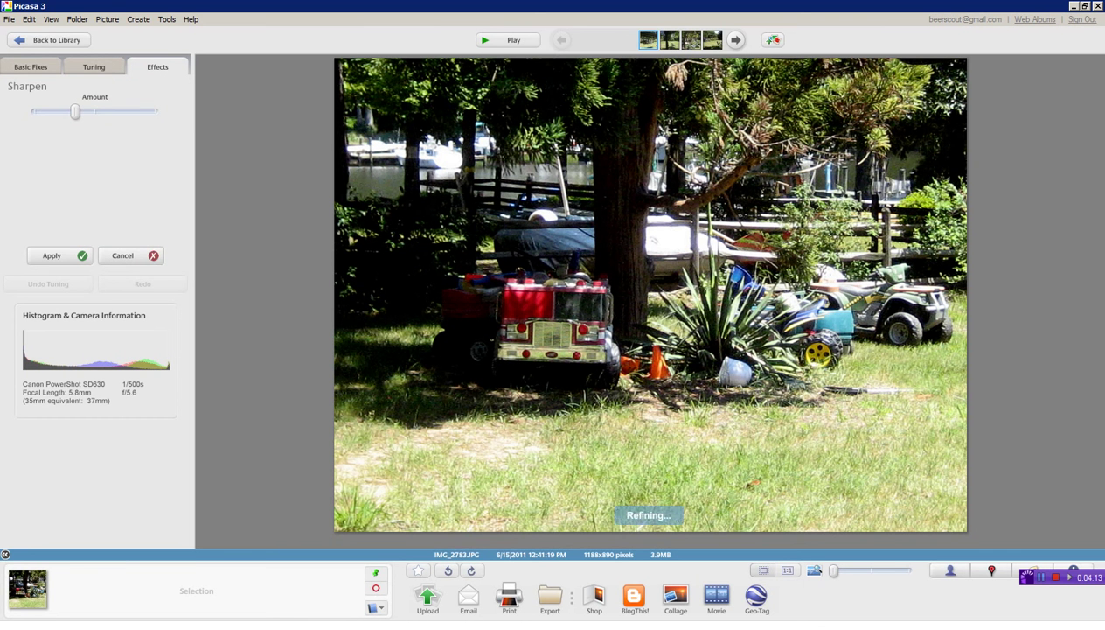
pyautogui.click(52, 255)
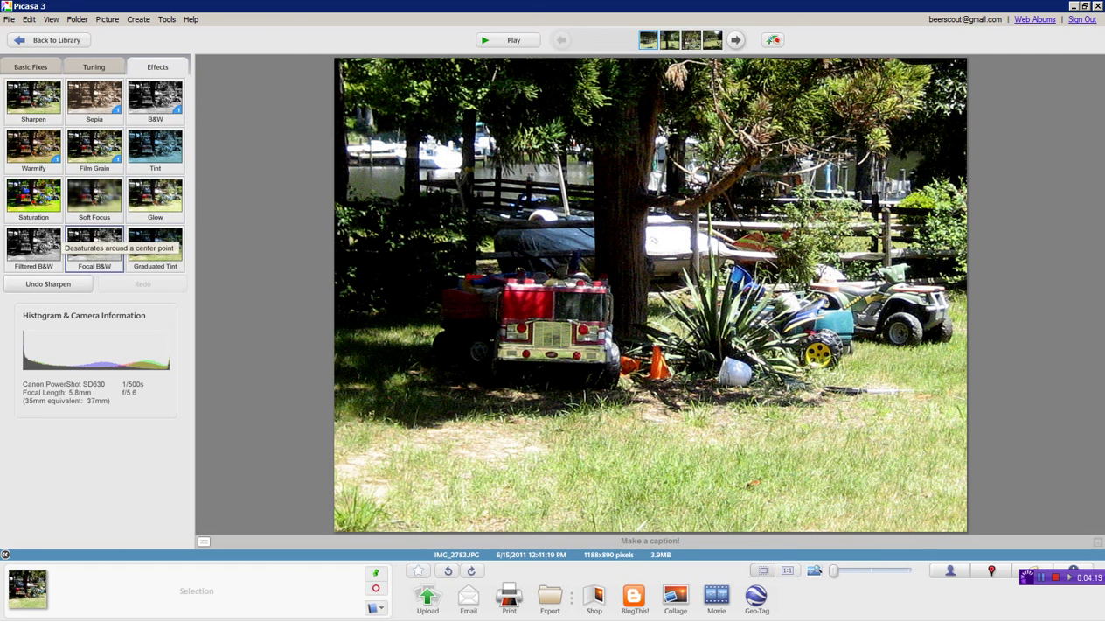
# - Try the B&W effect and undo it, and do the same with the Sepia effect
pyautogui.click(155, 101)
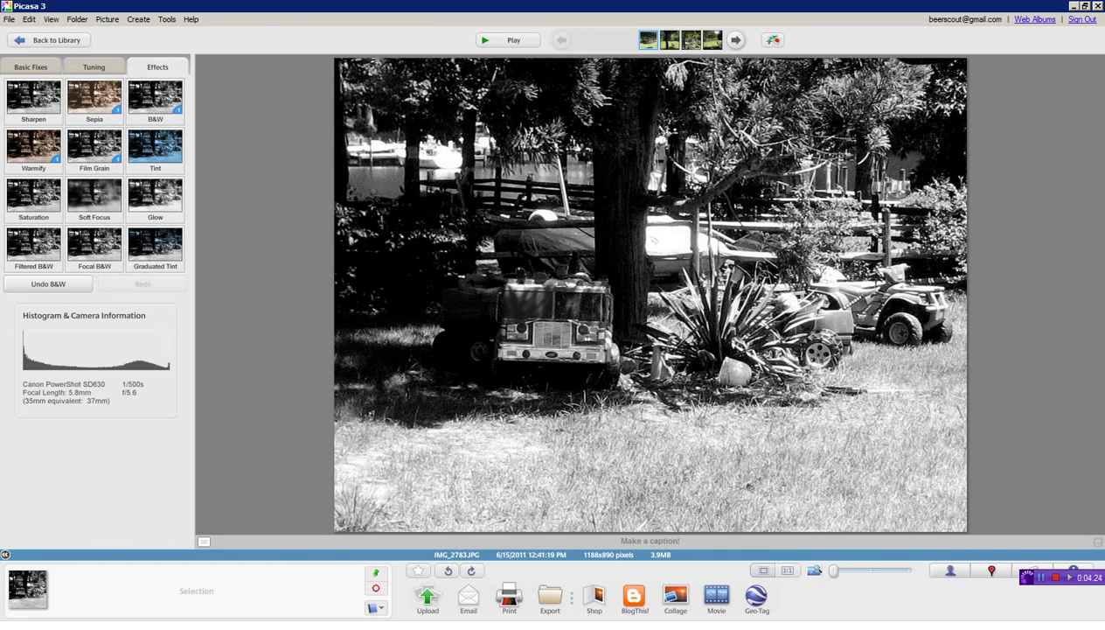
pyautogui.click(48, 284)
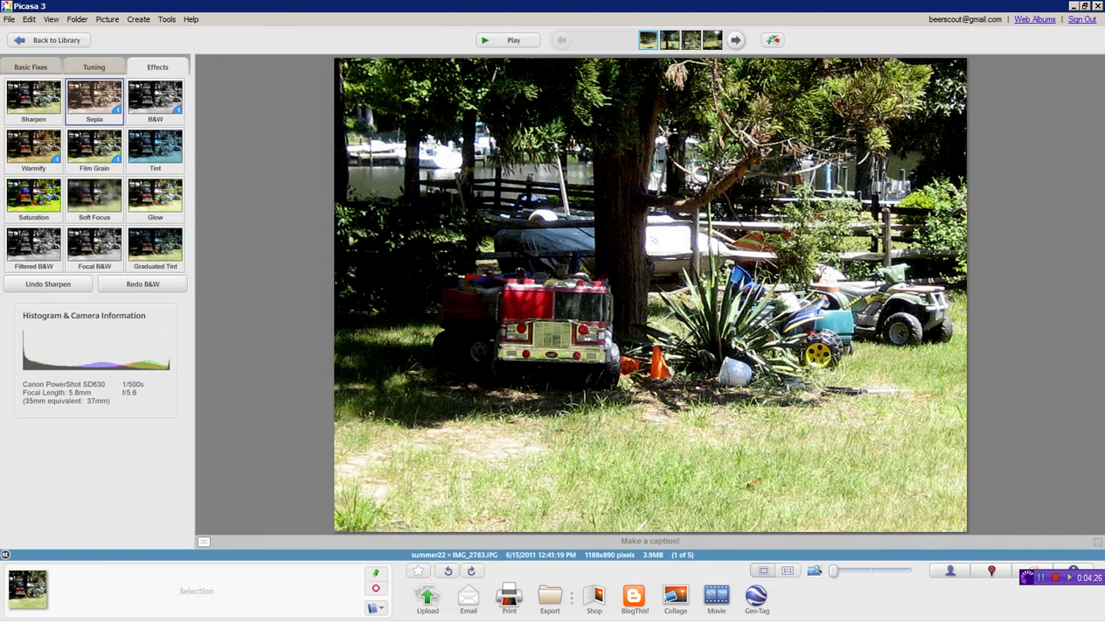
pyautogui.click(95, 98)
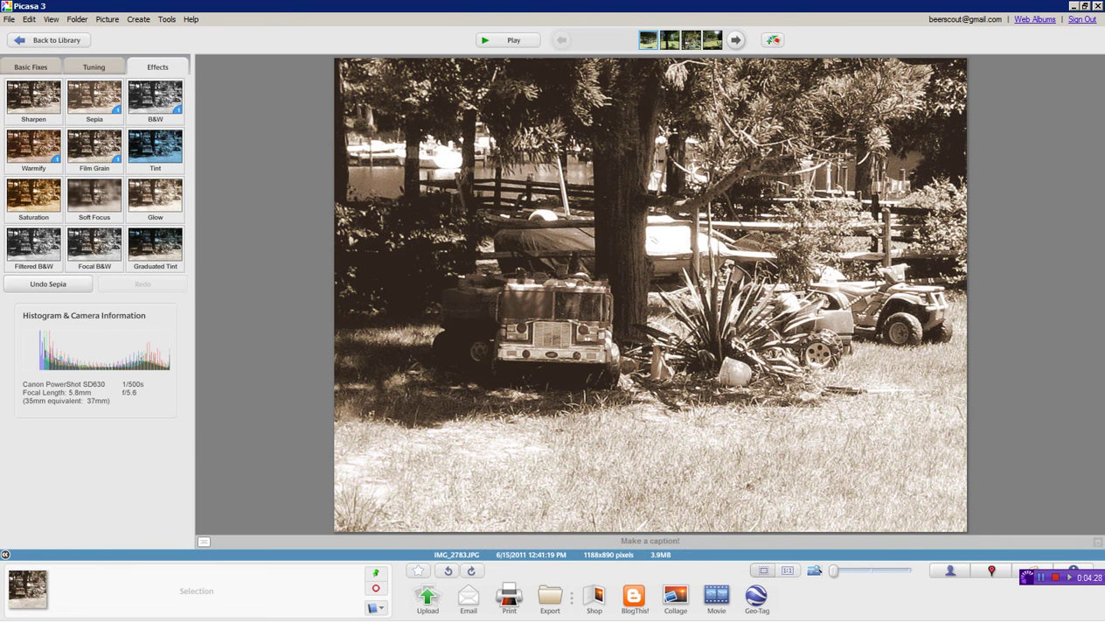
pyautogui.click(48, 284)
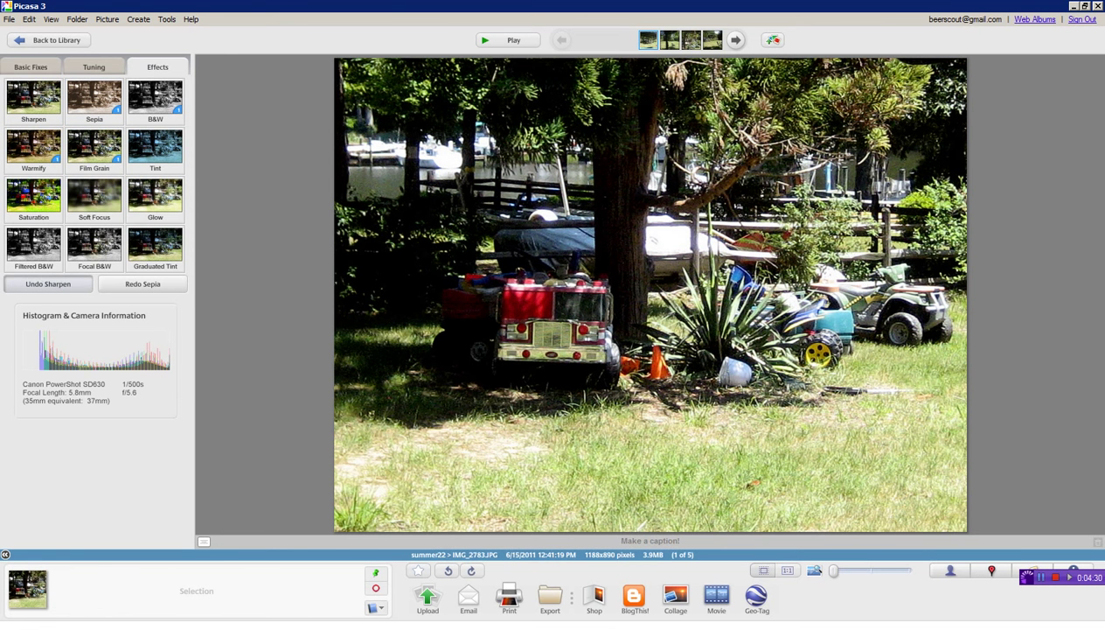
# - Look over the tuning and basic fix options again, and return to the photo library
pyautogui.click(94, 66)
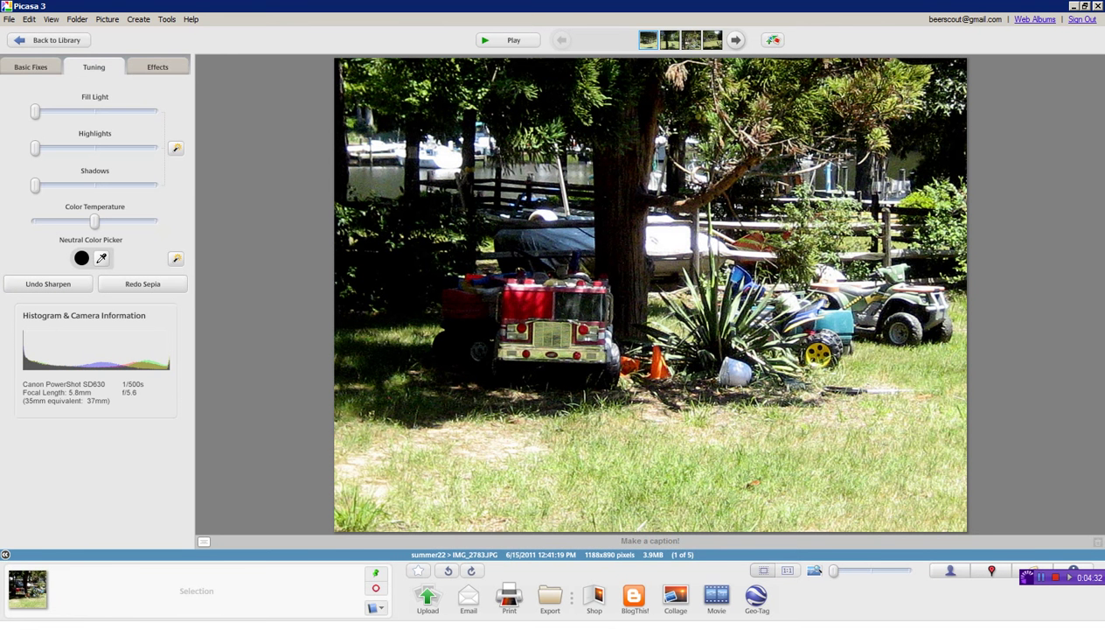
pyautogui.click(30, 66)
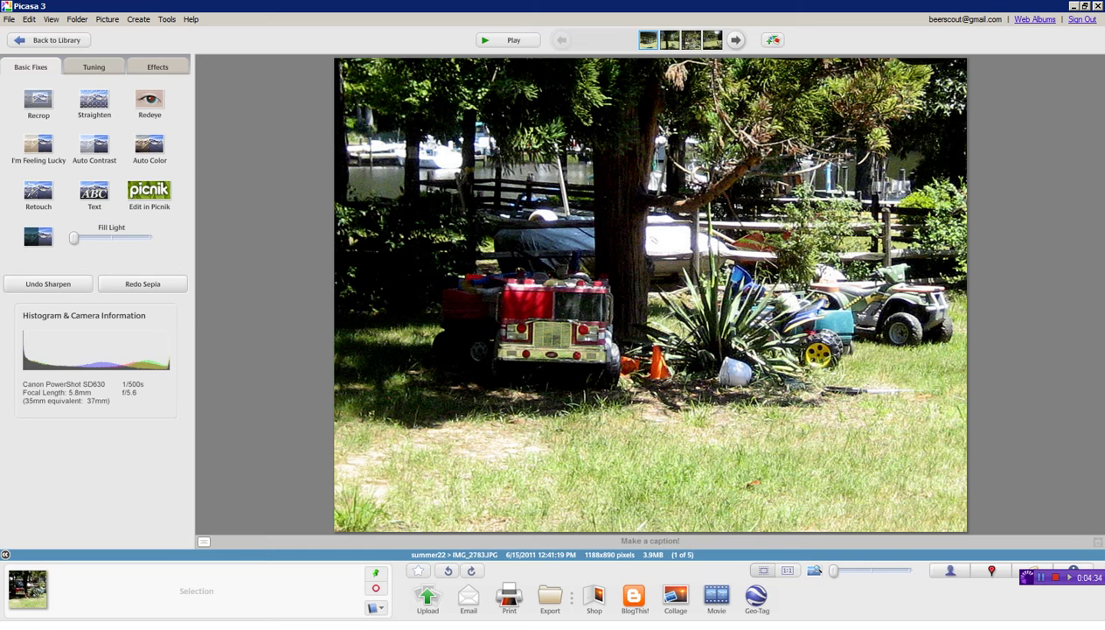
pyautogui.click(50, 40)
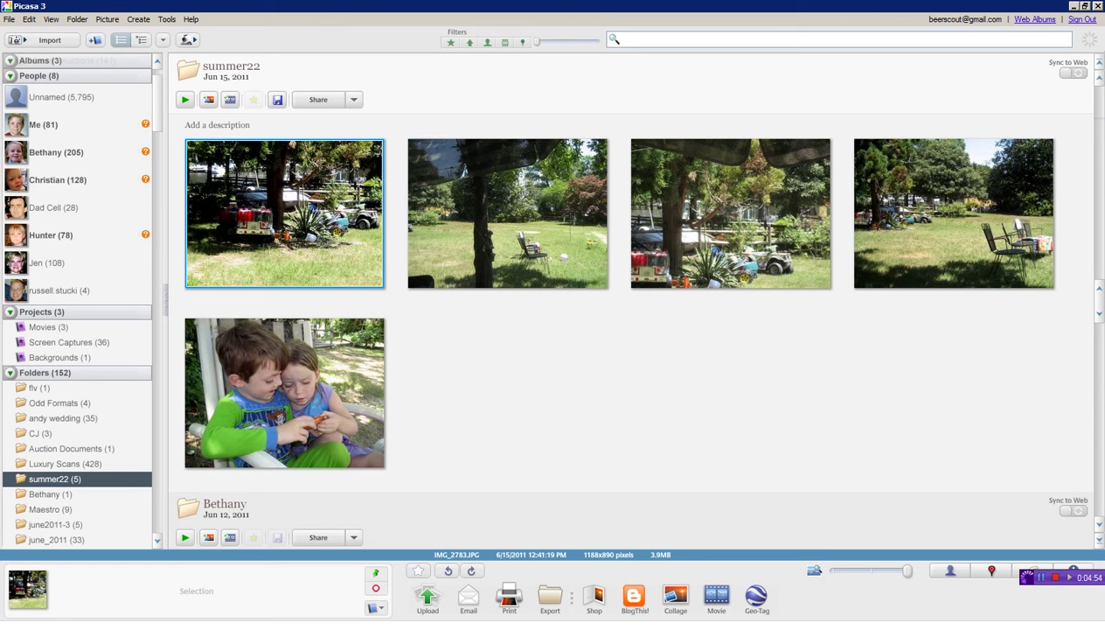
# - Reopen the edited photo, rotate it in quarter turns until it is upright again, and return to the library
pyautogui.press('Return')
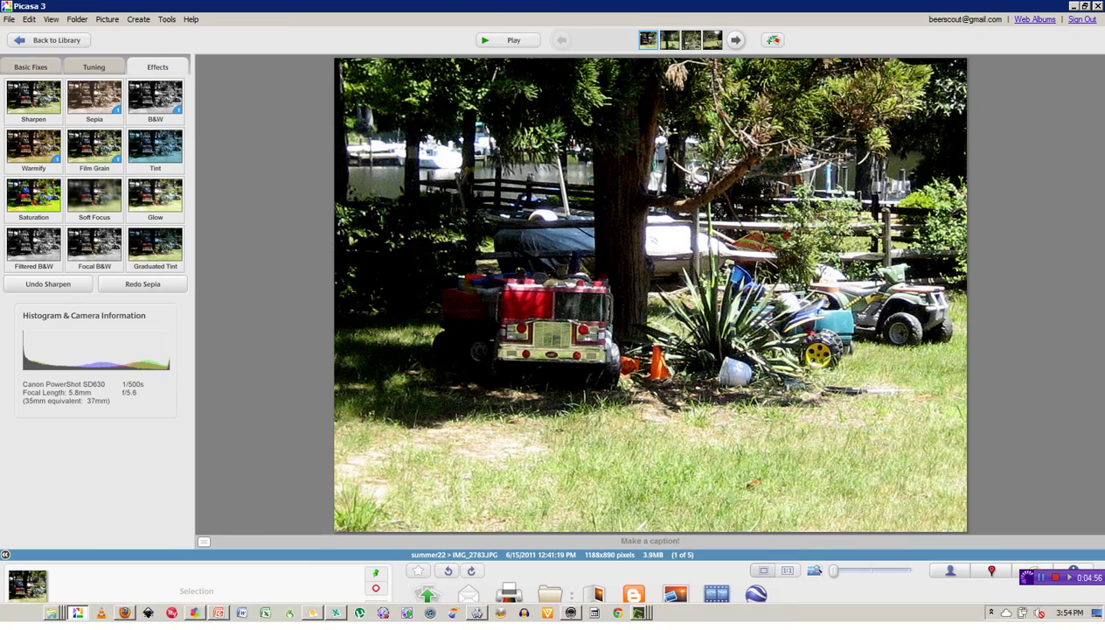
pyautogui.hotkey('ctrl', ']')
pyautogui.hotkey('ctrl', ']')
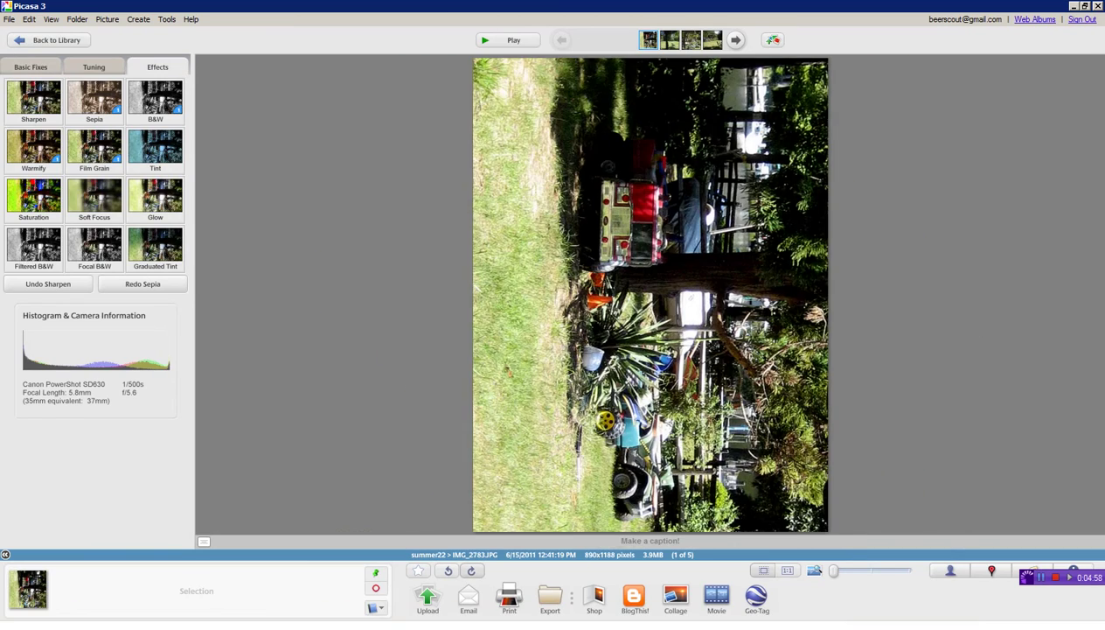
pyautogui.hotkey('ctrl', ']')
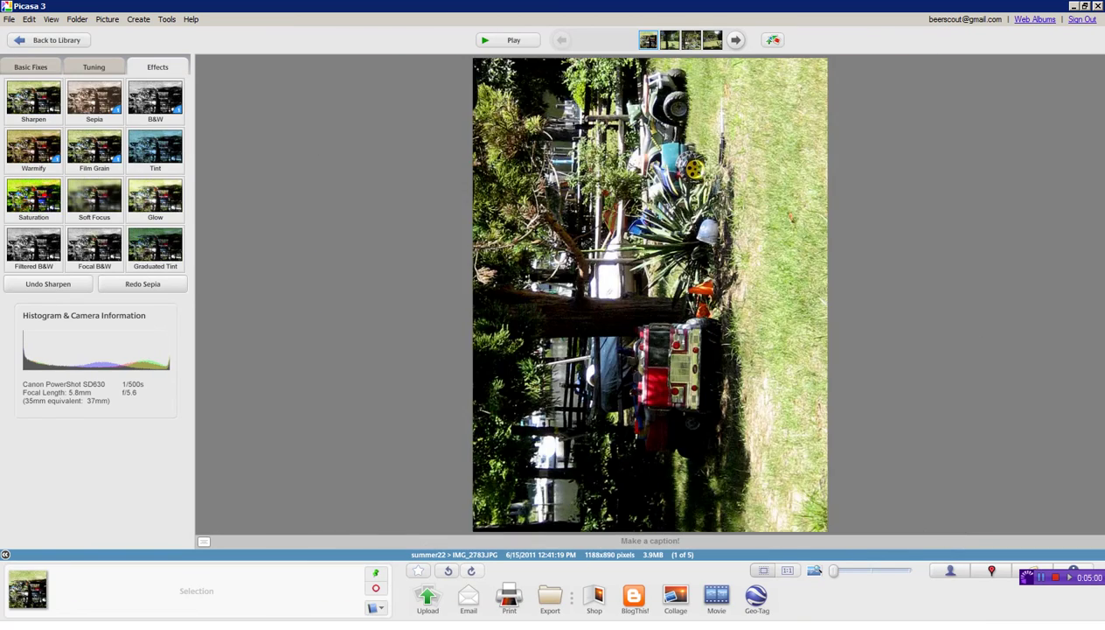
pyautogui.hotkey('ctrl', ']')
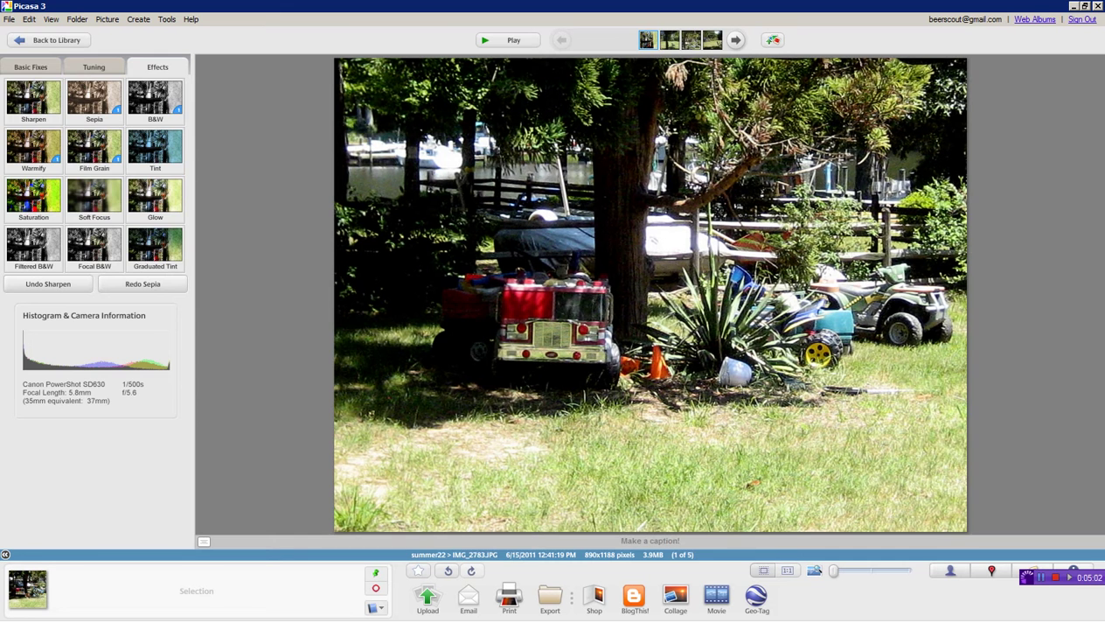
pyautogui.click(22, 40)
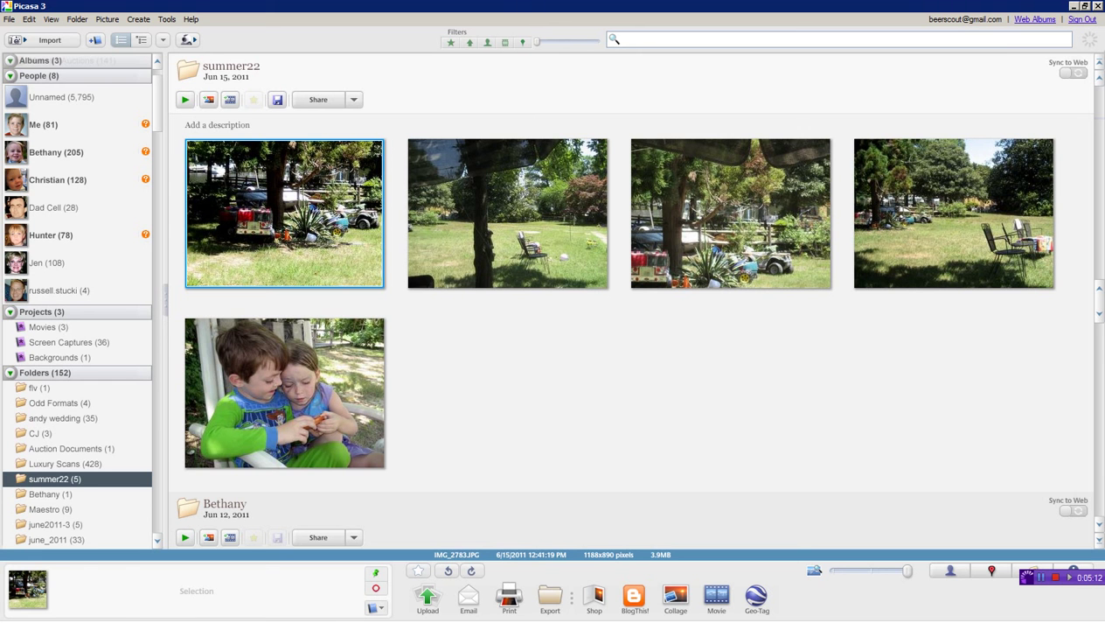
# - Try selecting the first three summer22 photos and a boxed area of the top row, clearing the selection each time
pyautogui.hotkey('shift', 'Right')
pyautogui.hotkey('shift', 'Right')
pyautogui.hotkey('shift', 'Right')
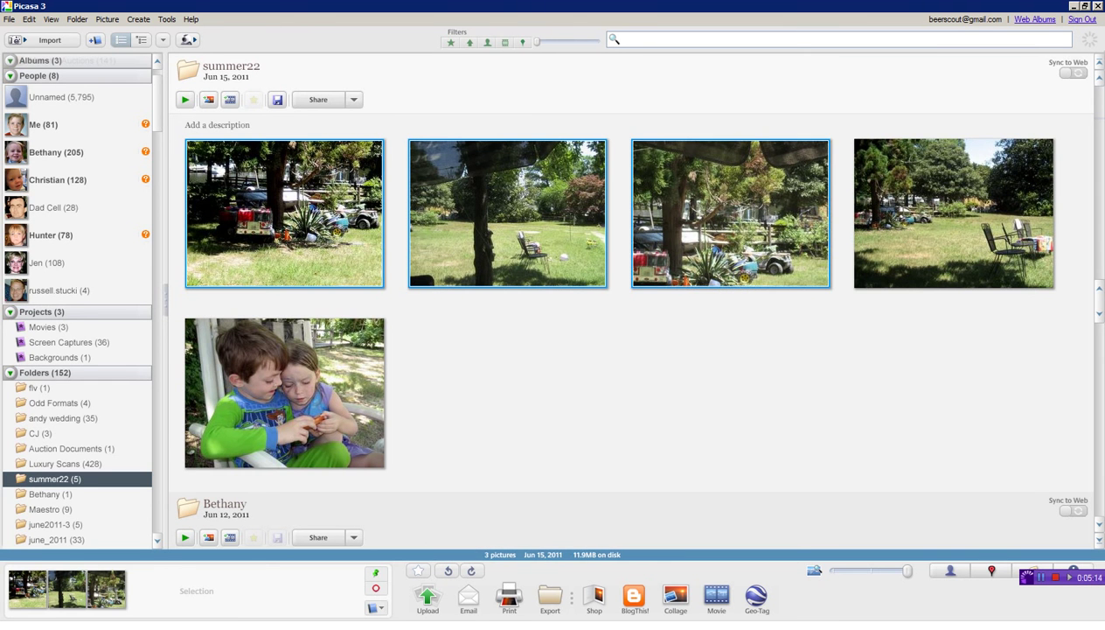
pyautogui.hotkey('ctrl', 'shift', 'a')
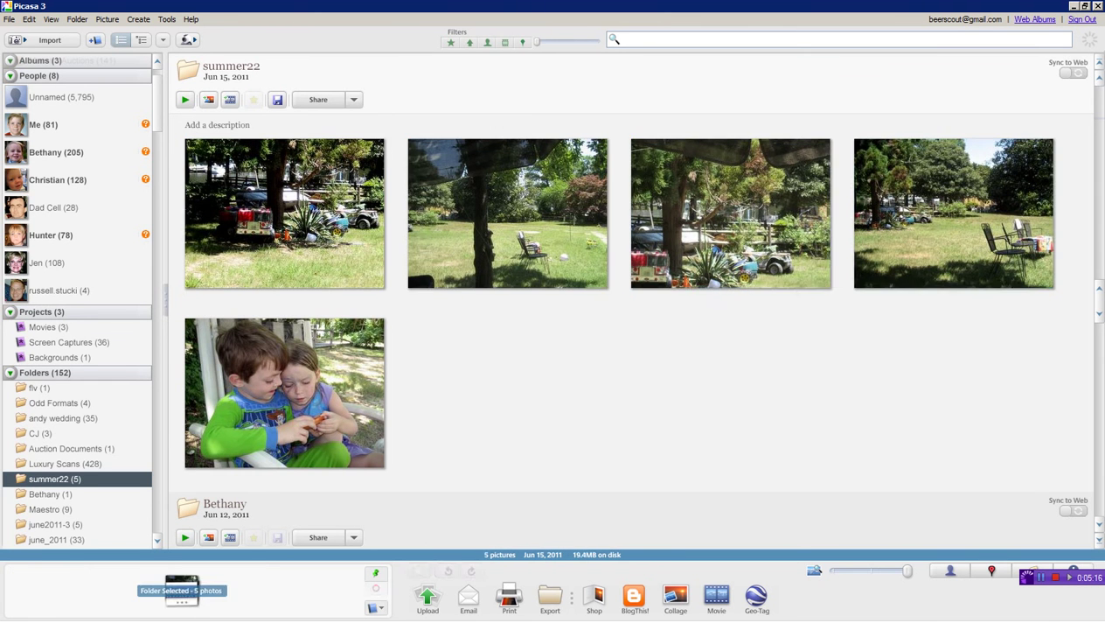
pyautogui.moveTo(999, 311); pyautogui.dragTo(255, 193)
pyautogui.hotkey('ctrl', 'shift', 'a')
# - Select the range from the first to the fourth summer22 photo and clear the selection
pyautogui.click(284, 214)
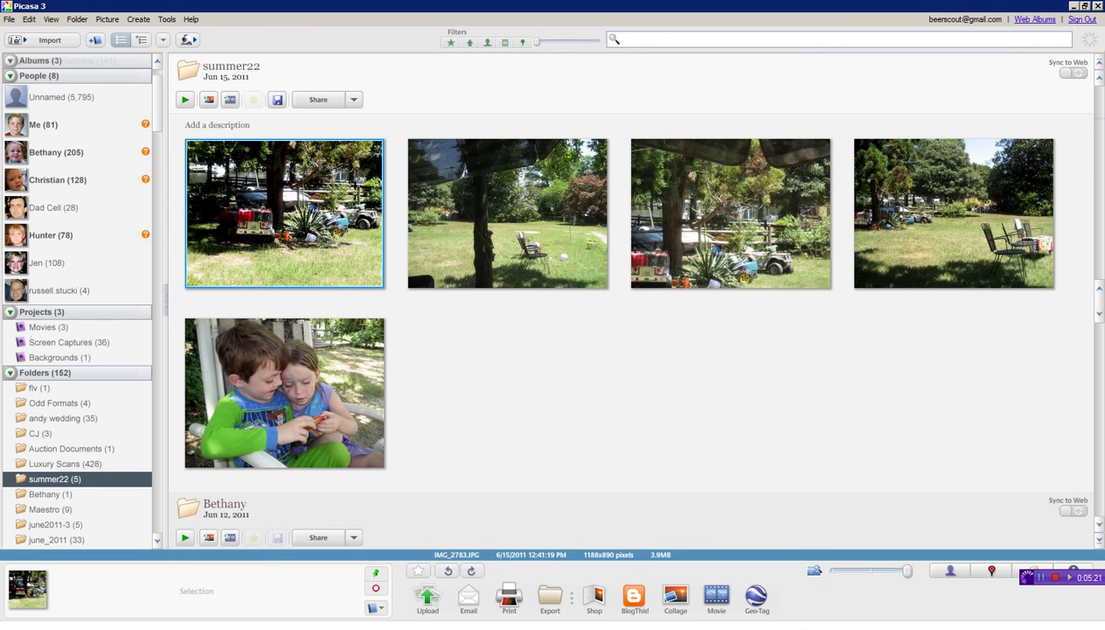
pyautogui.keyDown('shift'); pyautogui.click(954, 214); pyautogui.keyUp('shift')
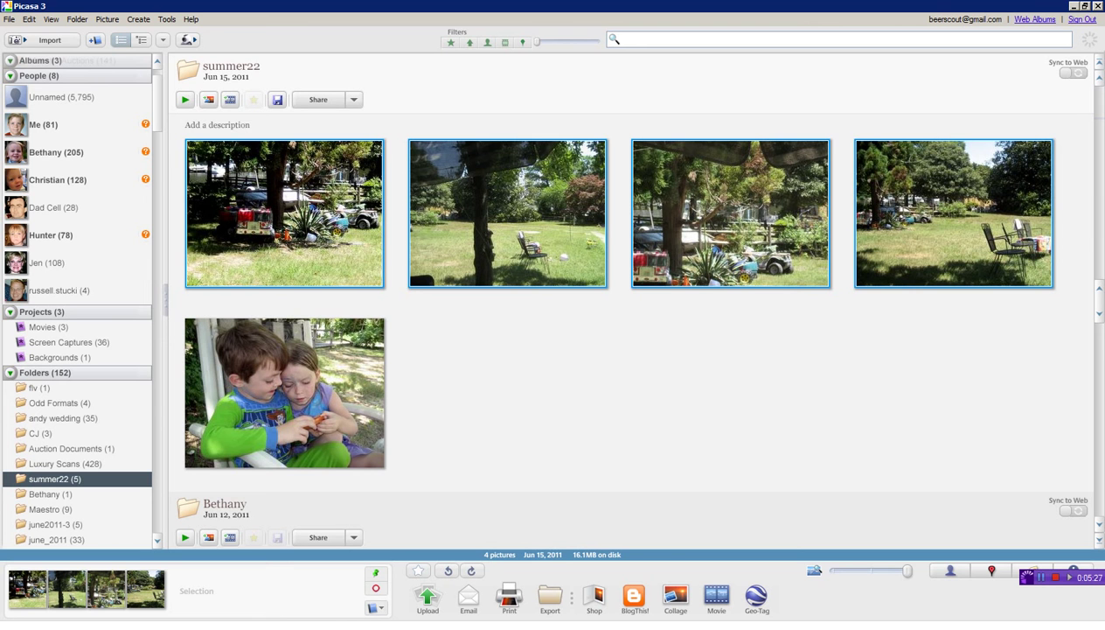
pyautogui.hotkey('ctrl', 'shift', 'a')
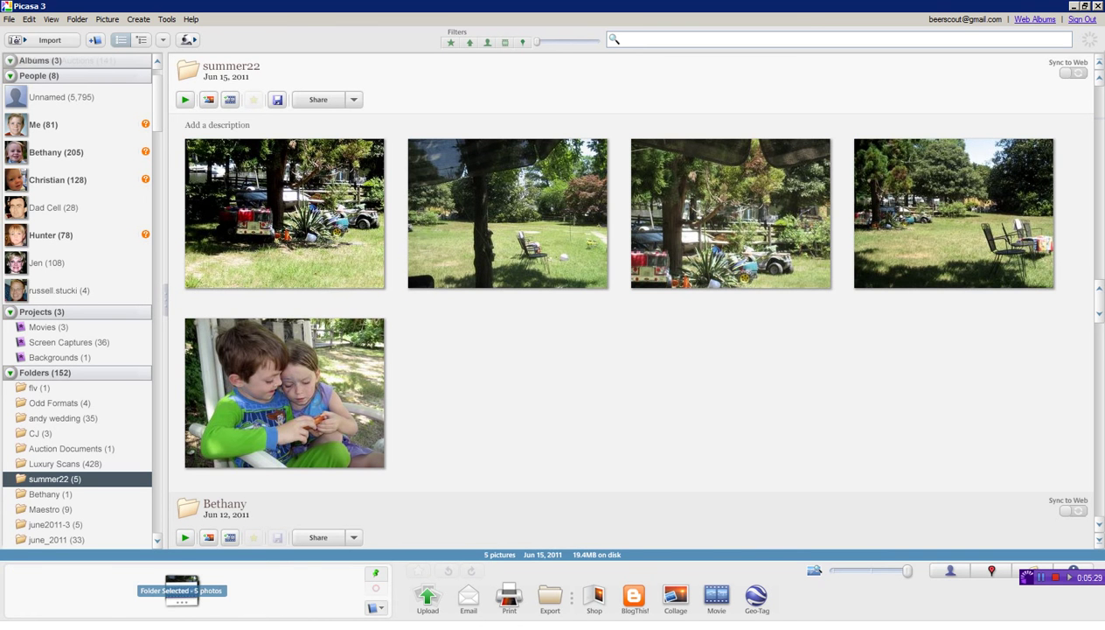
# - Select the four photos in the first row of the summer22 folder
pyautogui.press('Right')
pyautogui.hotkey('shift', 'Right')
pyautogui.hotkey('shift', 'Right')
pyautogui.hotkey('shift', 'Right')
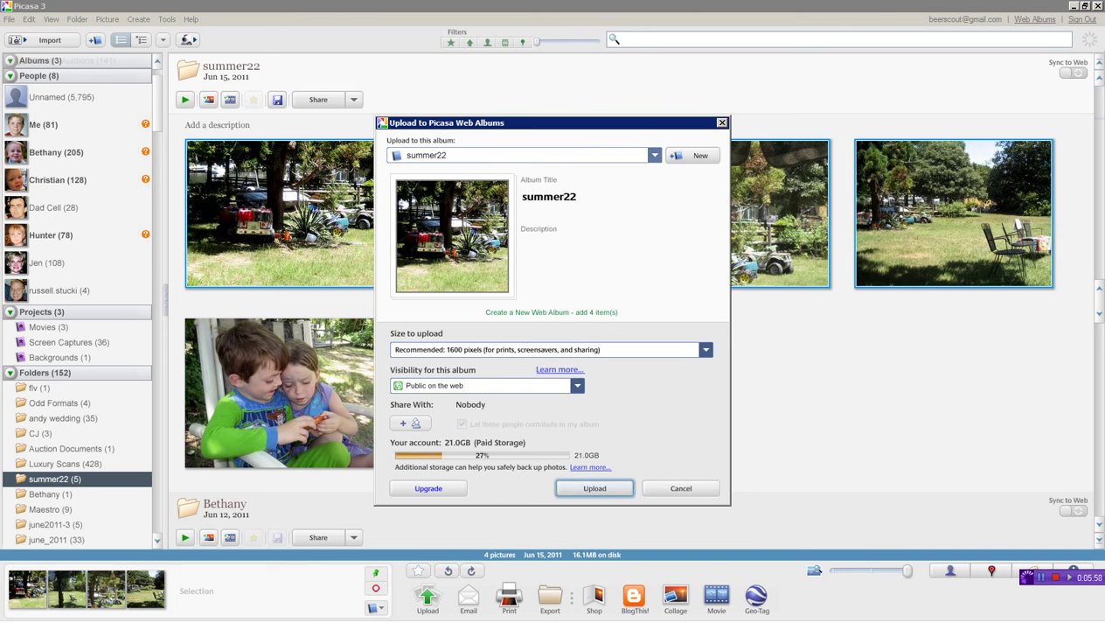
# - Check the list of existing web albums, and set up a new upload album titled "Back yard"
pyautogui.click(654, 155)
pyautogui.click(425, 169)
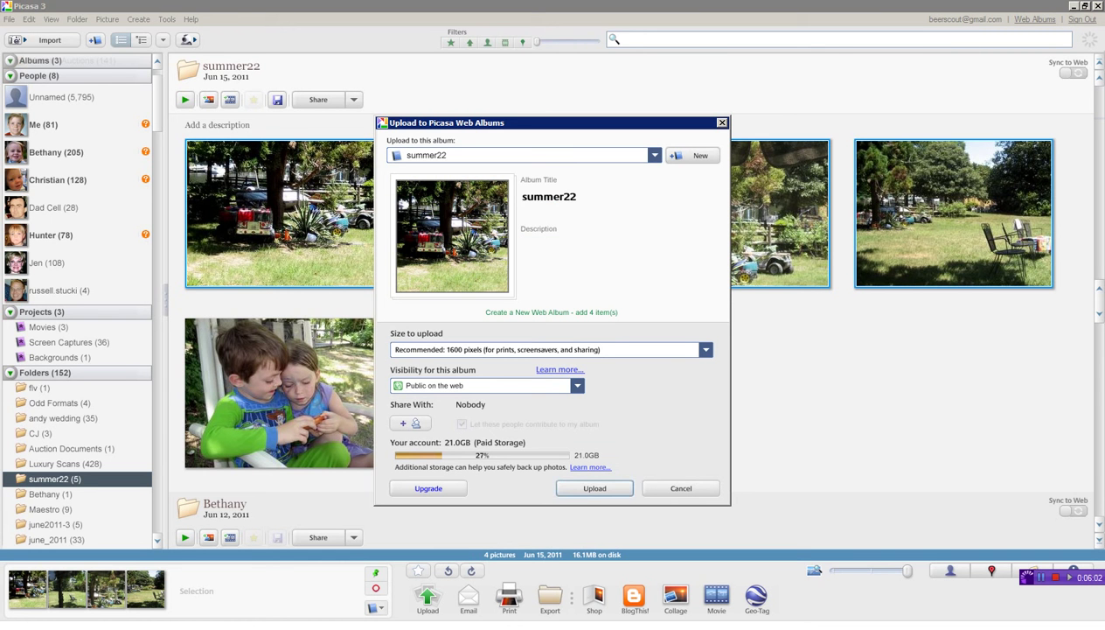
pyautogui.click(655, 155)
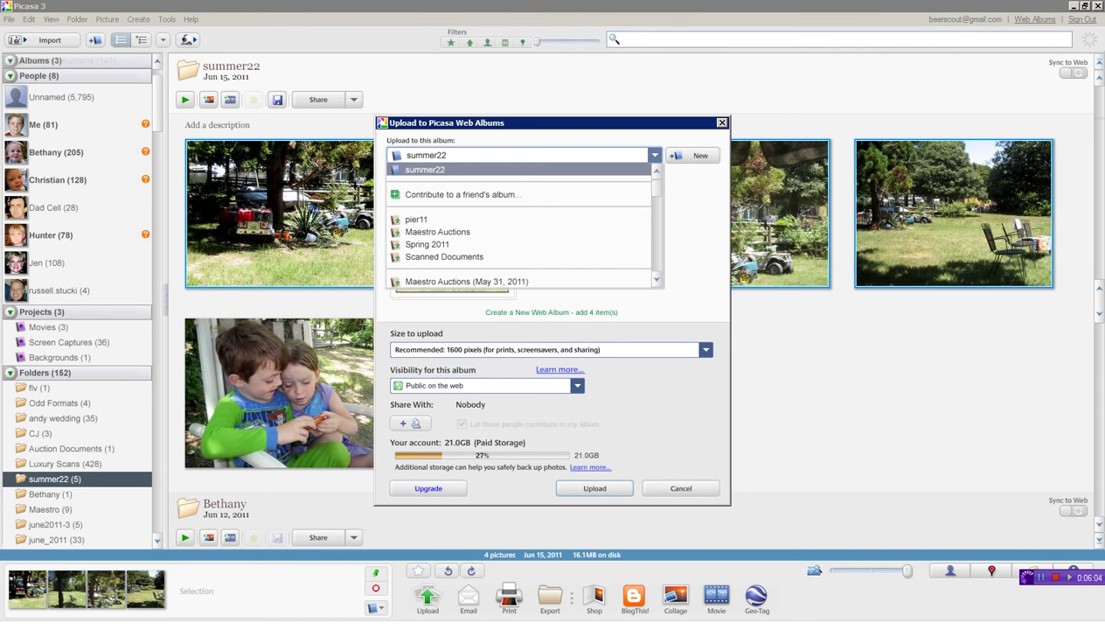
pyautogui.click(654, 155)
pyautogui.click(654, 155)
pyautogui.click(654, 154)
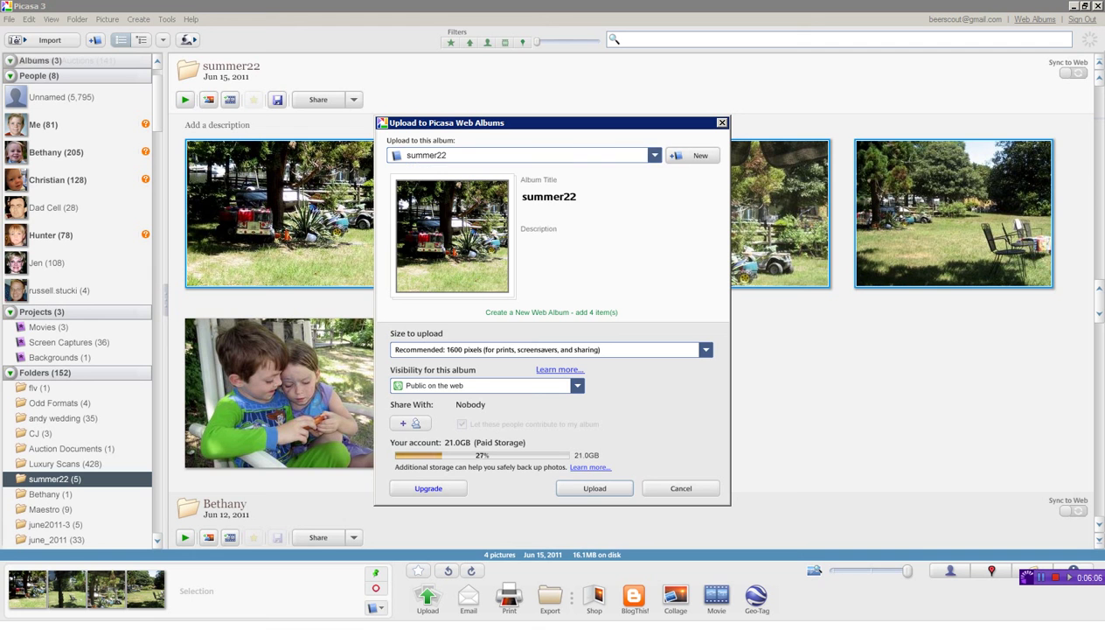
pyautogui.click(693, 154)
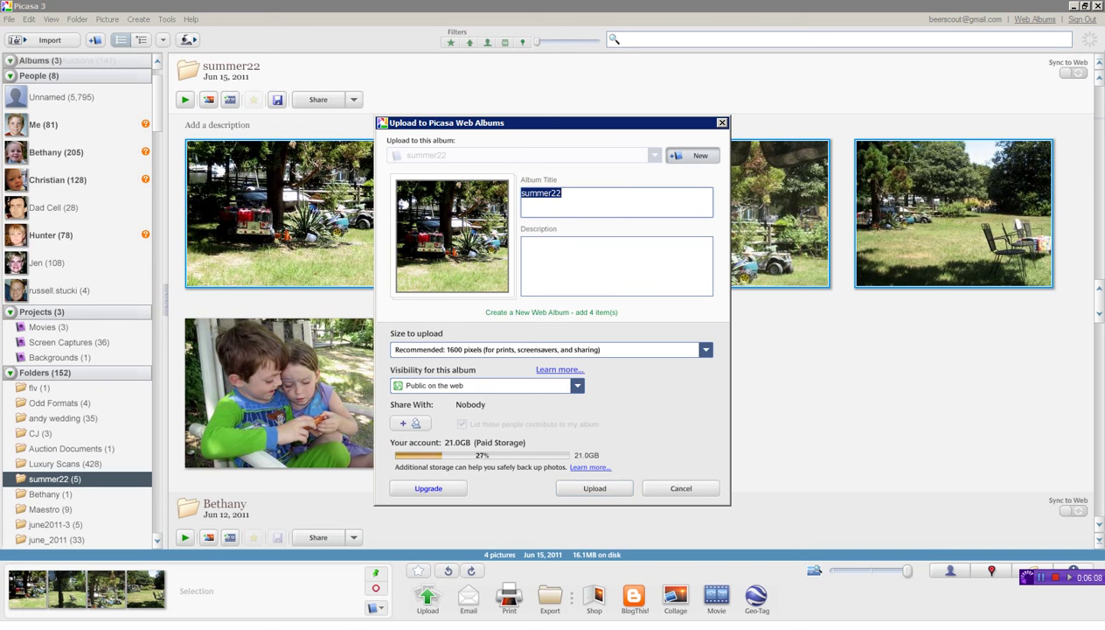
pyautogui.write('Back yard')
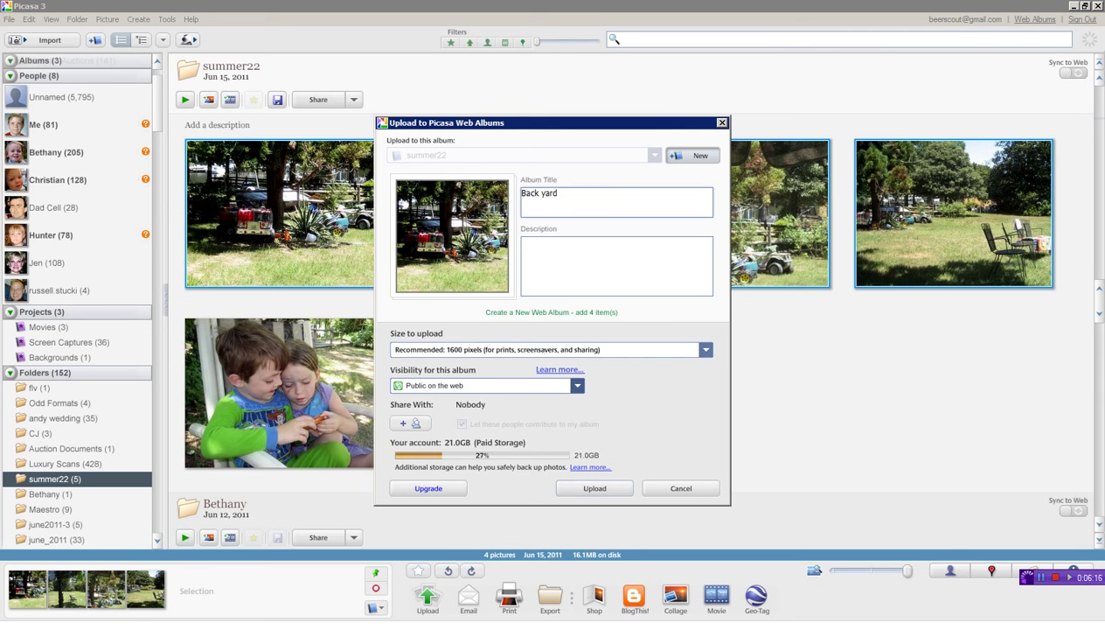
# - Set the upload size to Medium: 1024 pixels (for sharing)
pyautogui.click(705, 349)
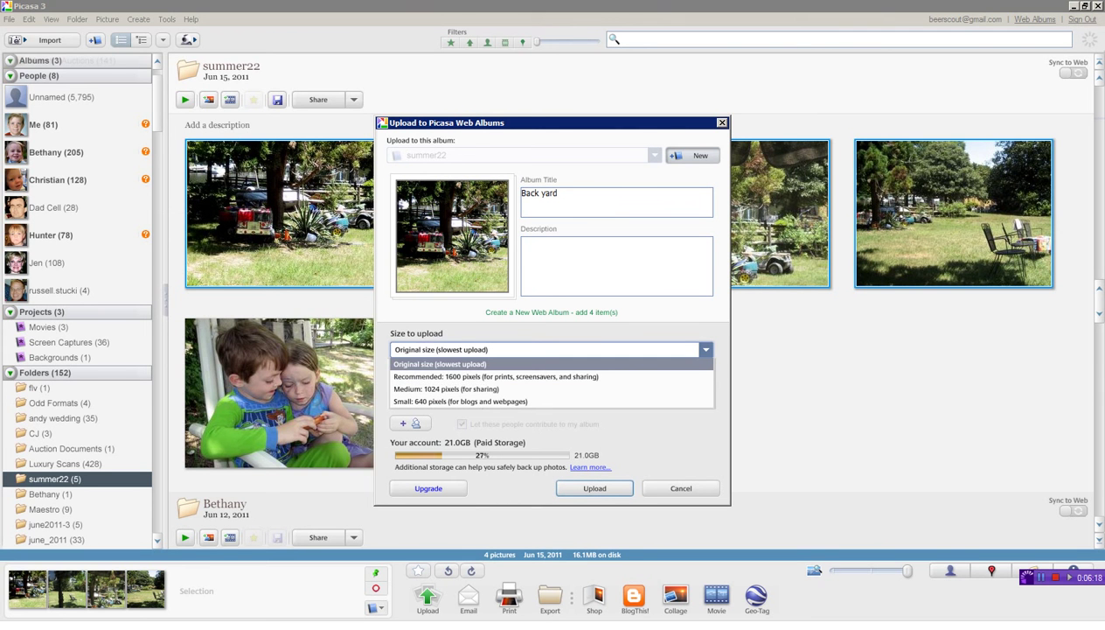
pyautogui.press('Down')
pyautogui.press('Down')
pyautogui.press('Up')
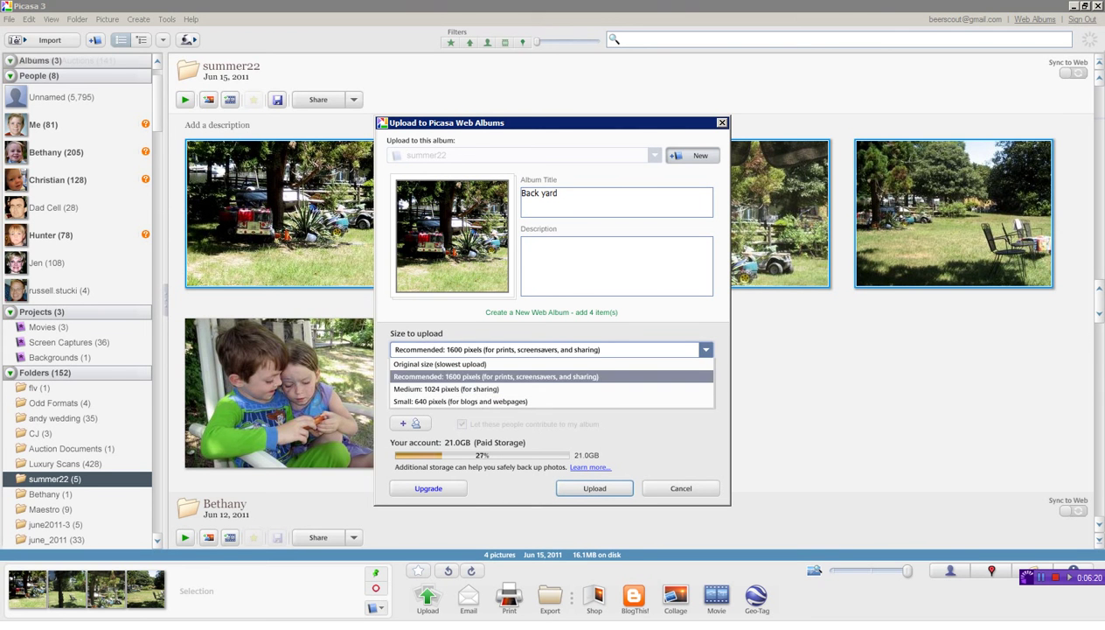
pyautogui.click(558, 193)
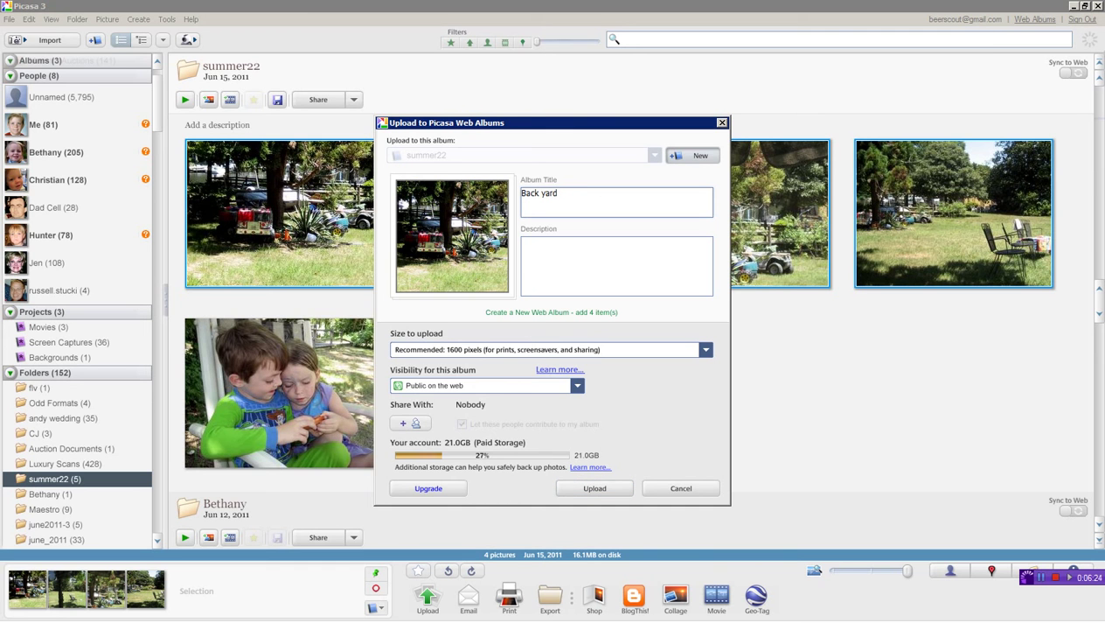
pyautogui.hotkey('alt', 'Down')
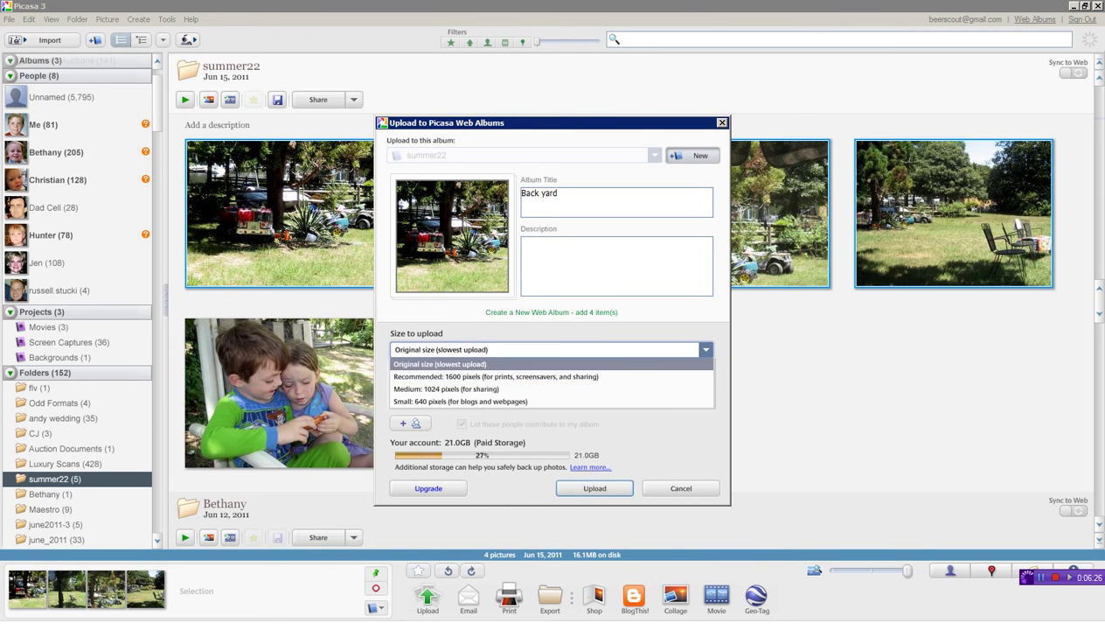
pyautogui.press('Down')
pyautogui.press('Down')
pyautogui.press('Up')
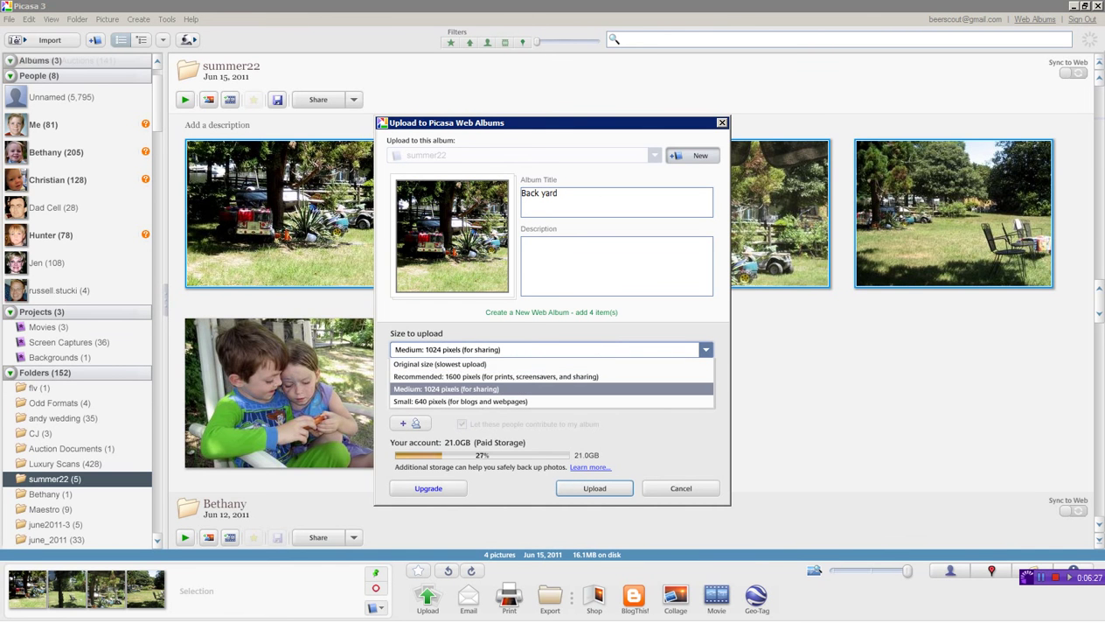
pyautogui.press('Return')
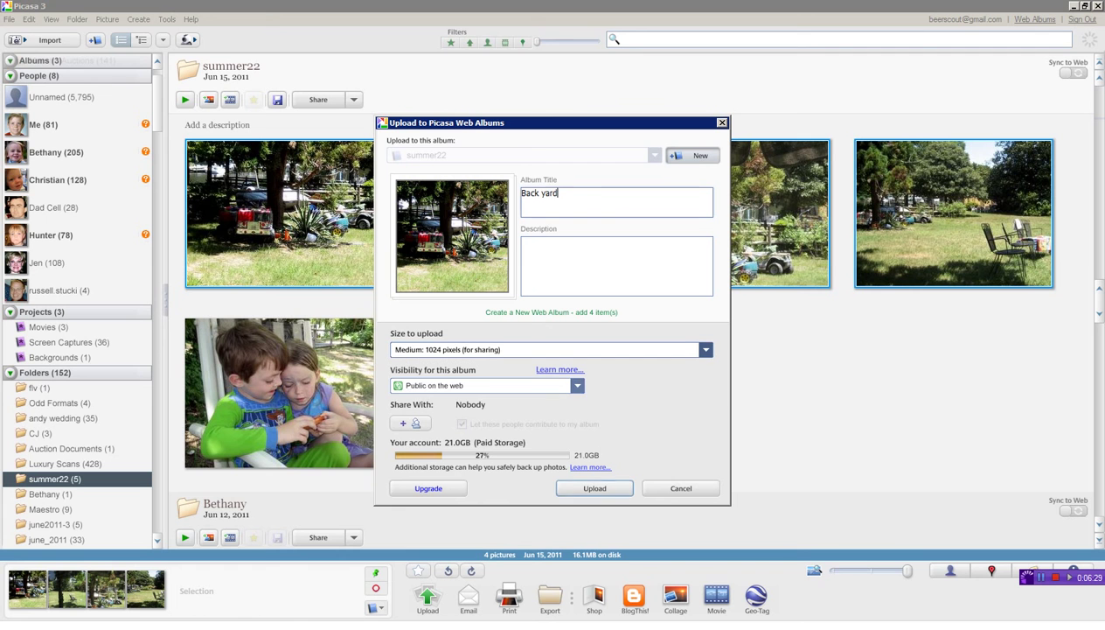
# - Keep the album visibility at Public on the web and upload the four selected photos
pyautogui.press('Tab')
pyautogui.hotkey('alt', 'Down')
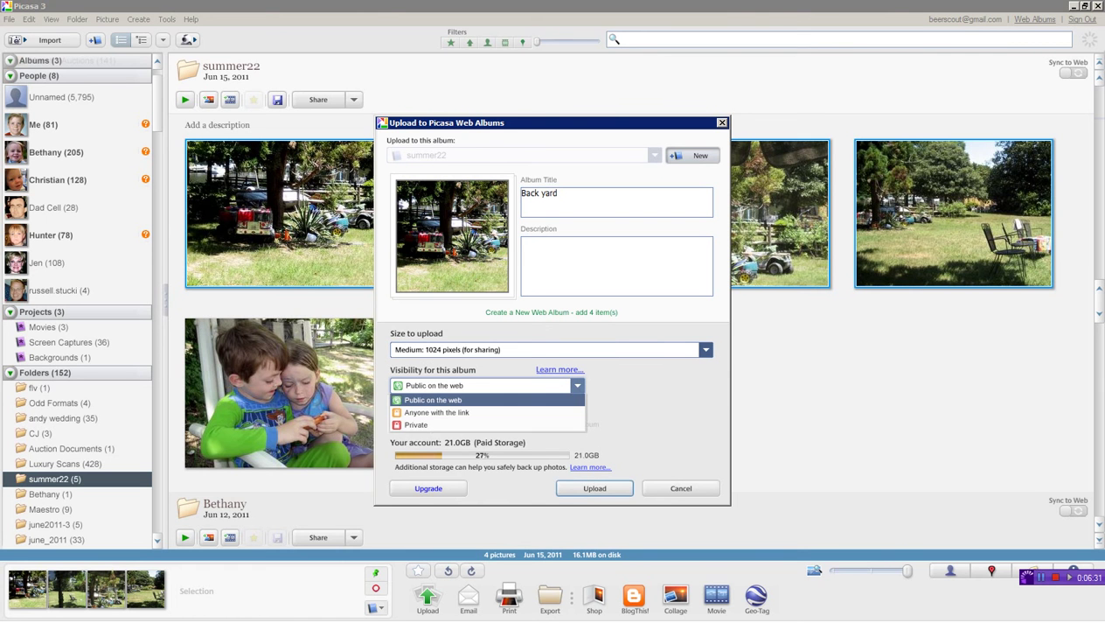
pyautogui.press('Return')
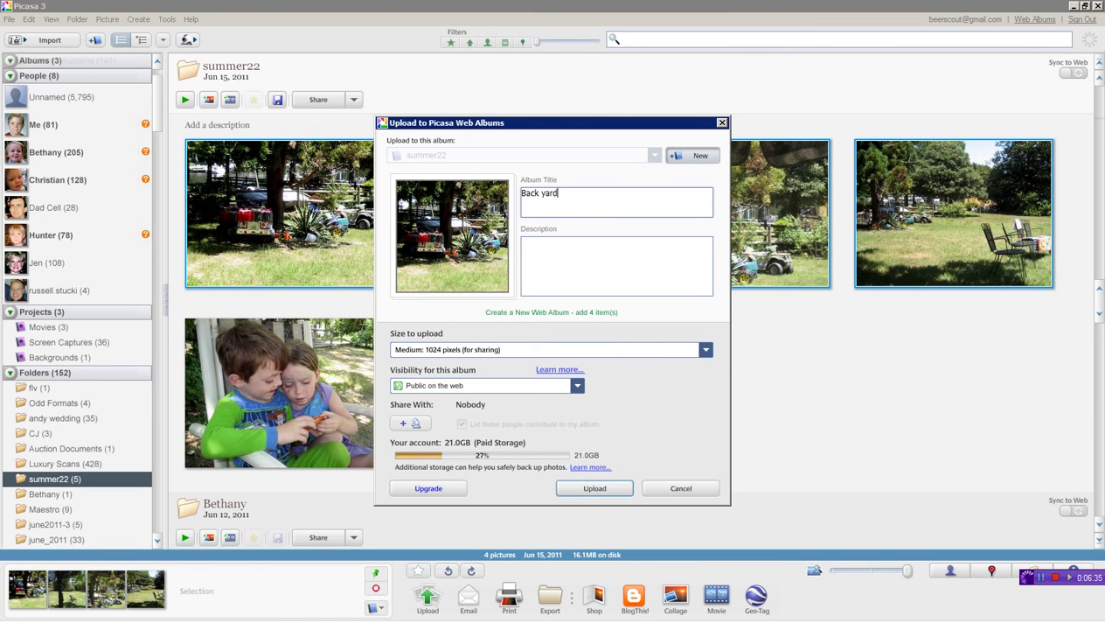
pyautogui.hotkey('alt', 'Down')
pyautogui.press('Return')
pyautogui.press('Return')
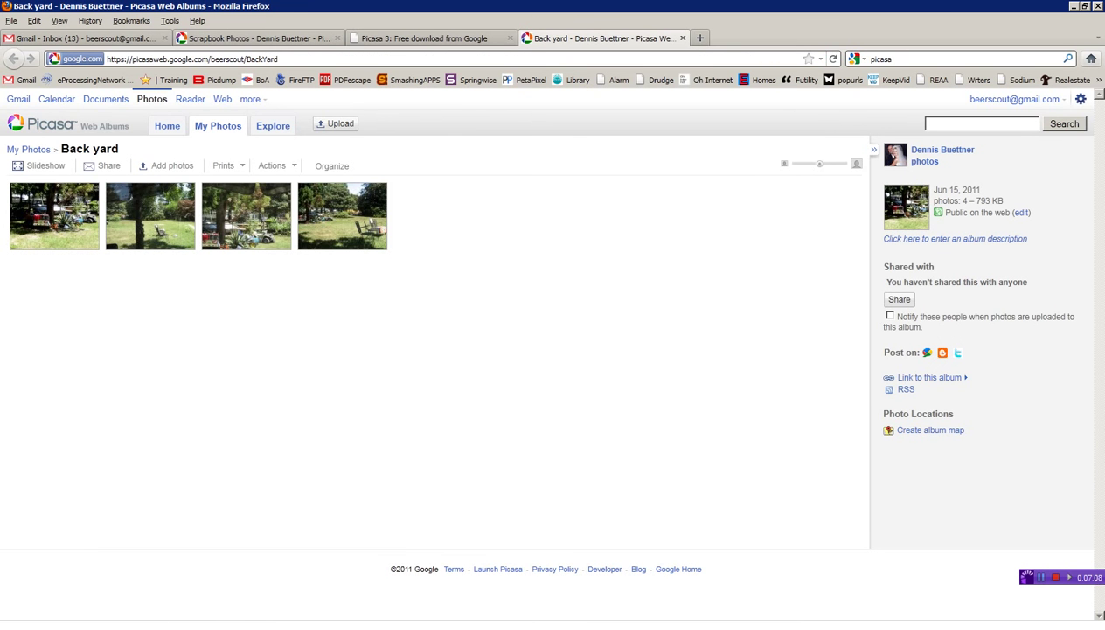
# - In the browser, enlarge the Back yard album's thumbnails and start its slideshow, pausing on the first photo
pyautogui.moveTo(820, 164); pyautogui.dragTo(842, 164)
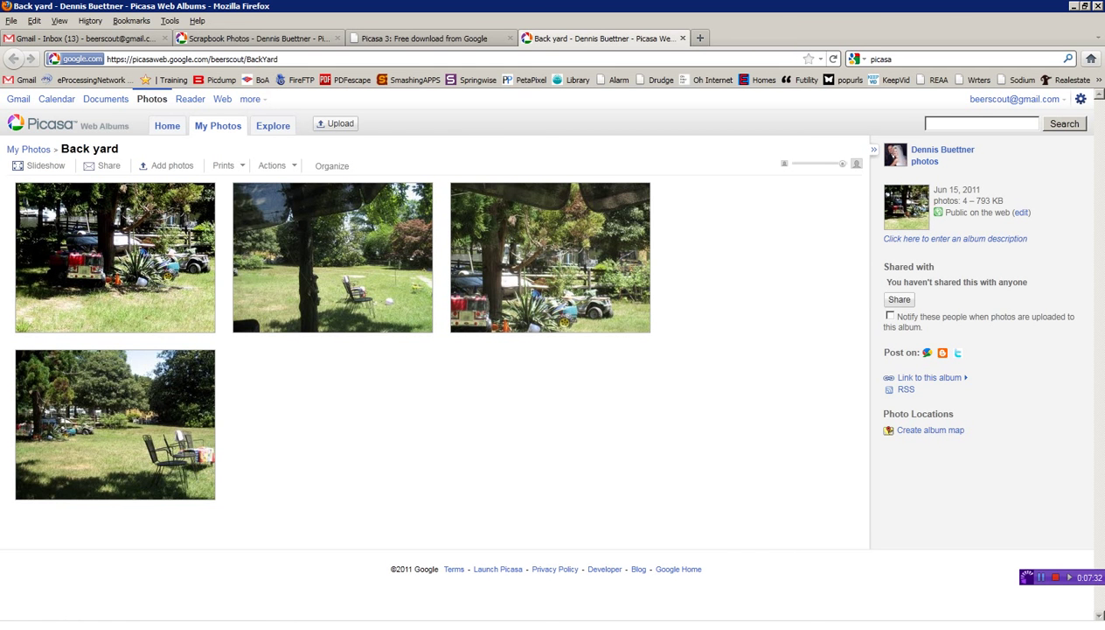
pyautogui.click(39, 165)
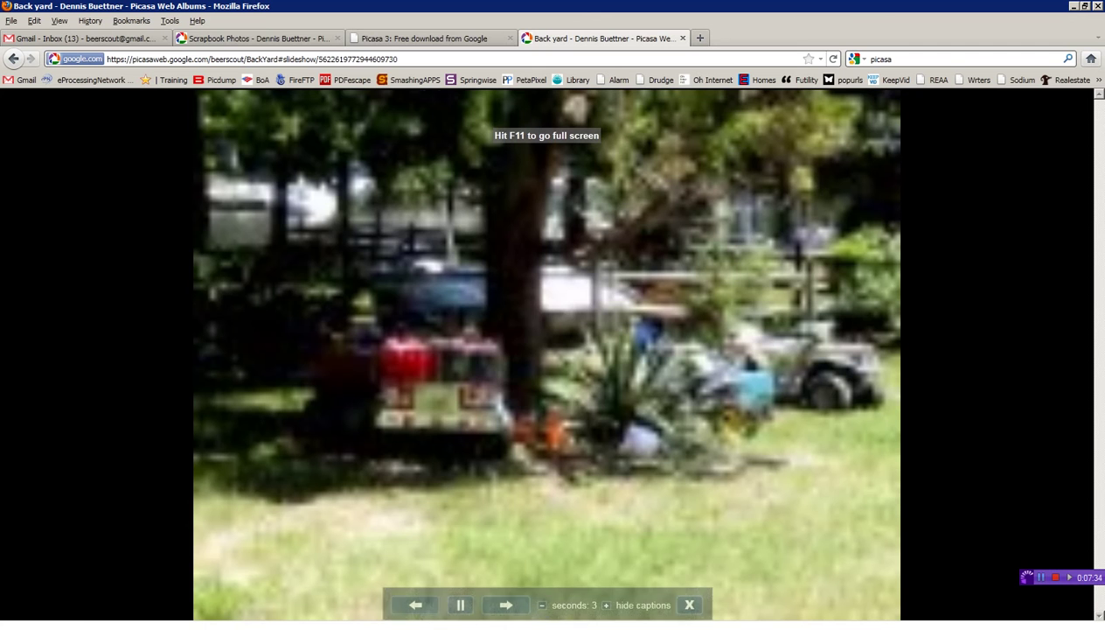
pyautogui.click(461, 604)
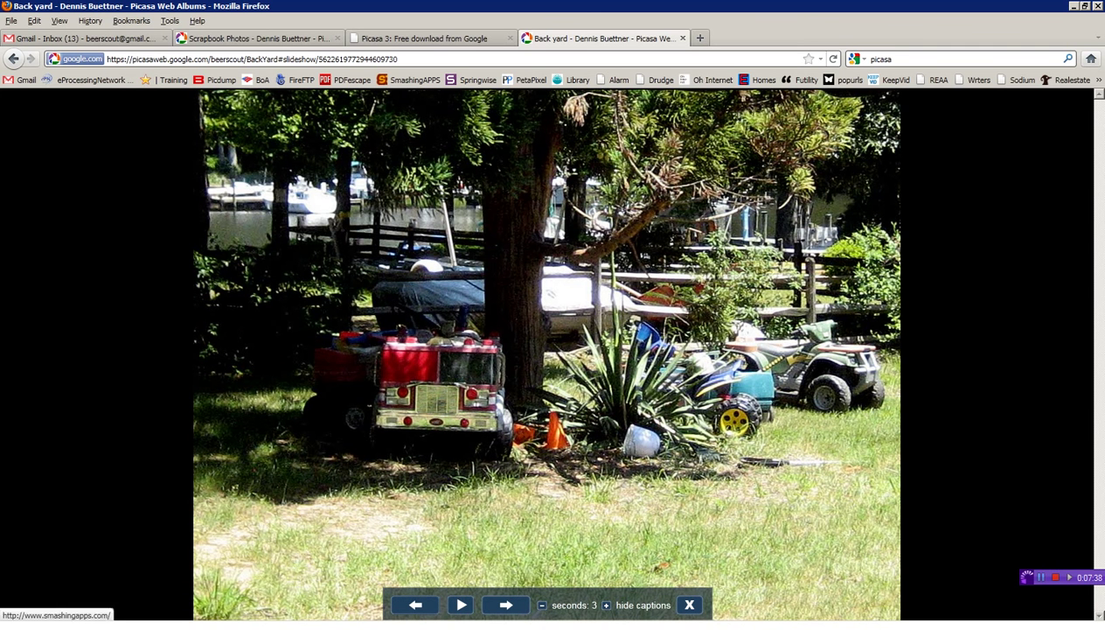
# - Select the slideshow's web address, and resume the slideshow until pausing it on the third photo
pyautogui.hotkey('ctrl', 'a')
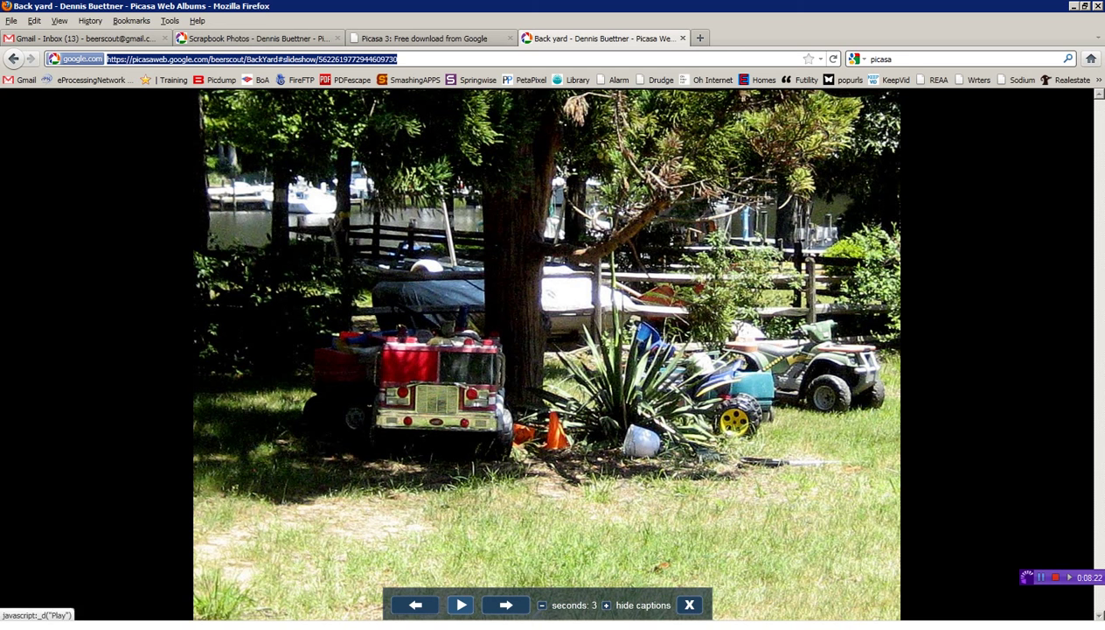
pyautogui.click(461, 604)
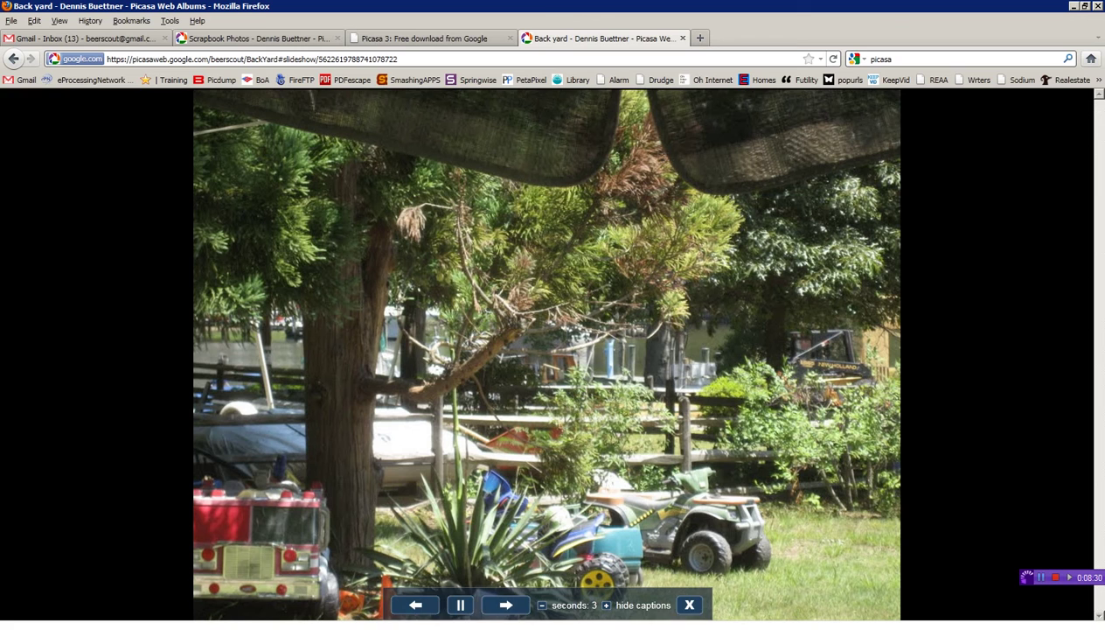
pyautogui.click(461, 604)
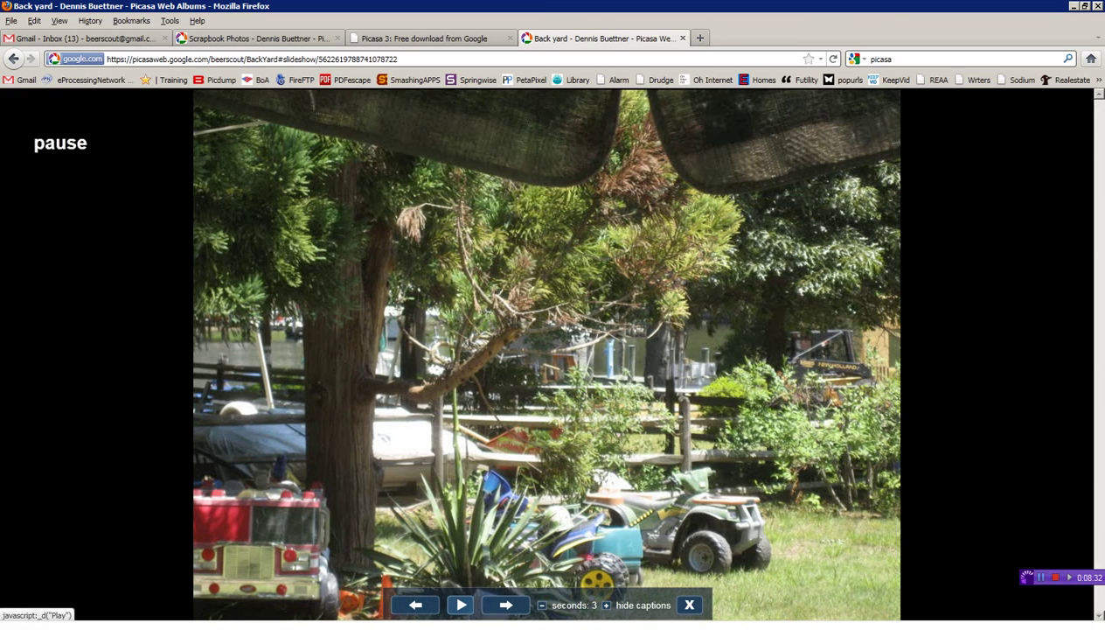
# - Advance manually through the paused slideshow back to the third photo and switch the browser to full screen
pyautogui.click(506, 604)
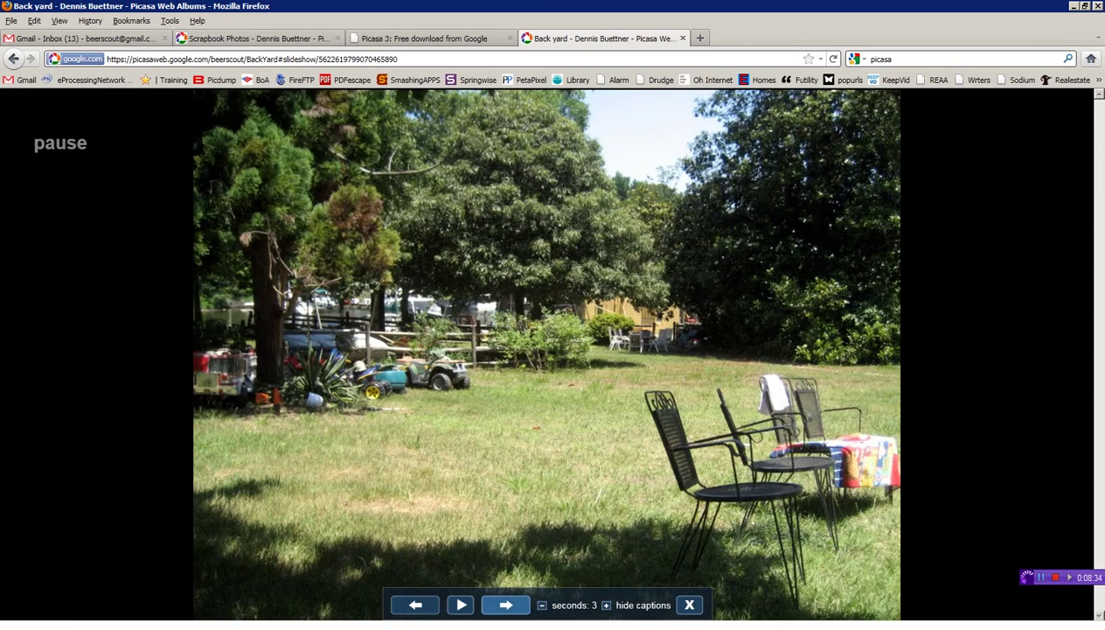
pyautogui.click(505, 604)
pyautogui.click(506, 604)
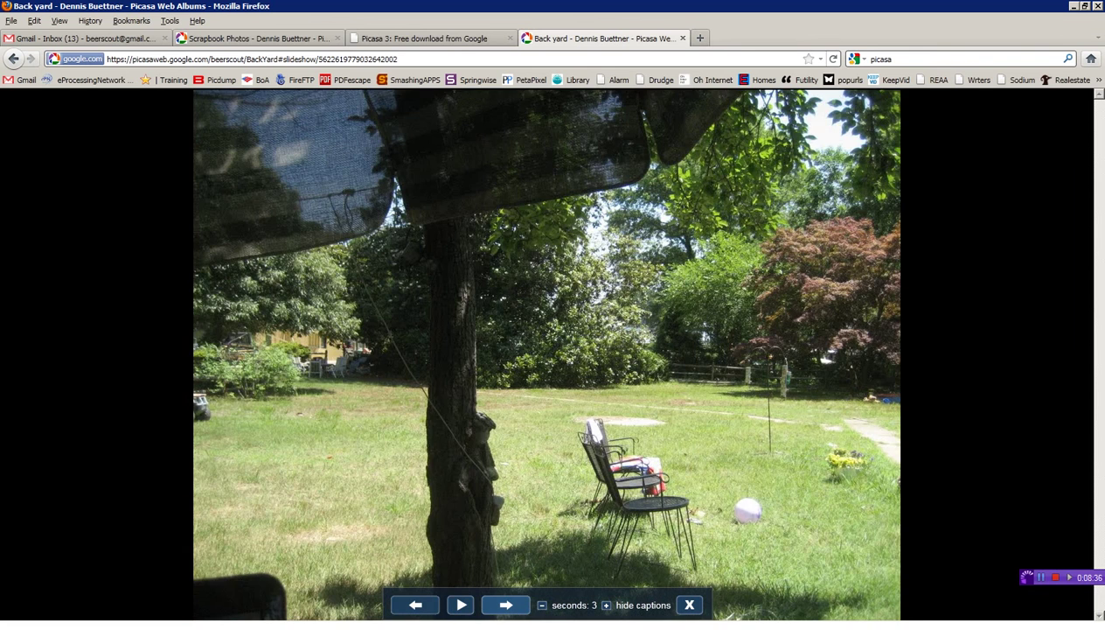
pyautogui.click(505, 605)
pyautogui.click(60, 21)
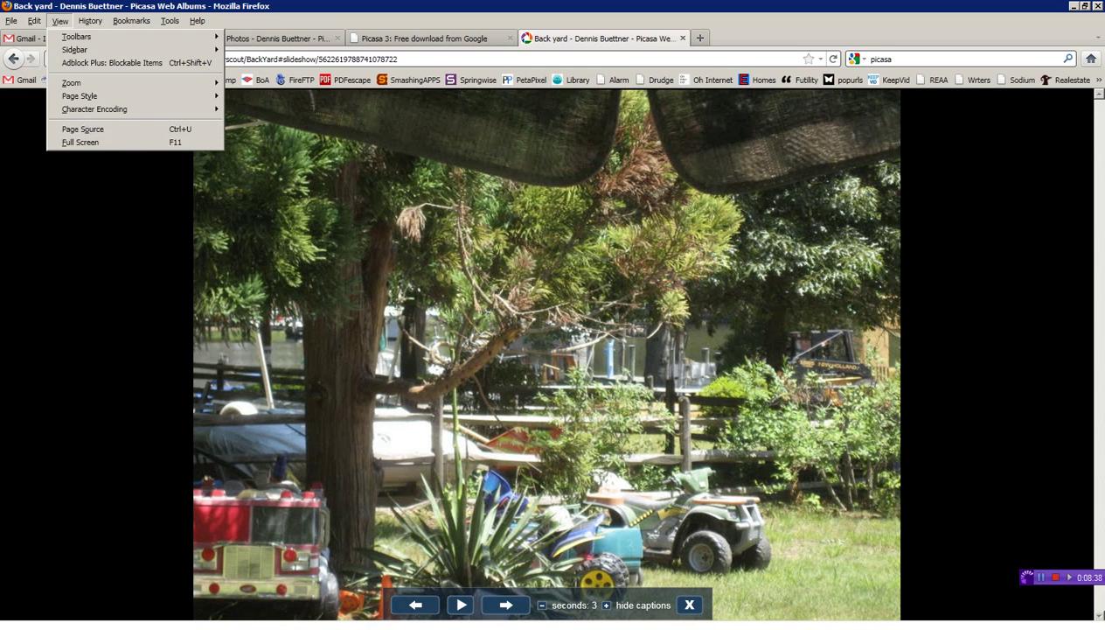
pyautogui.click(80, 142)
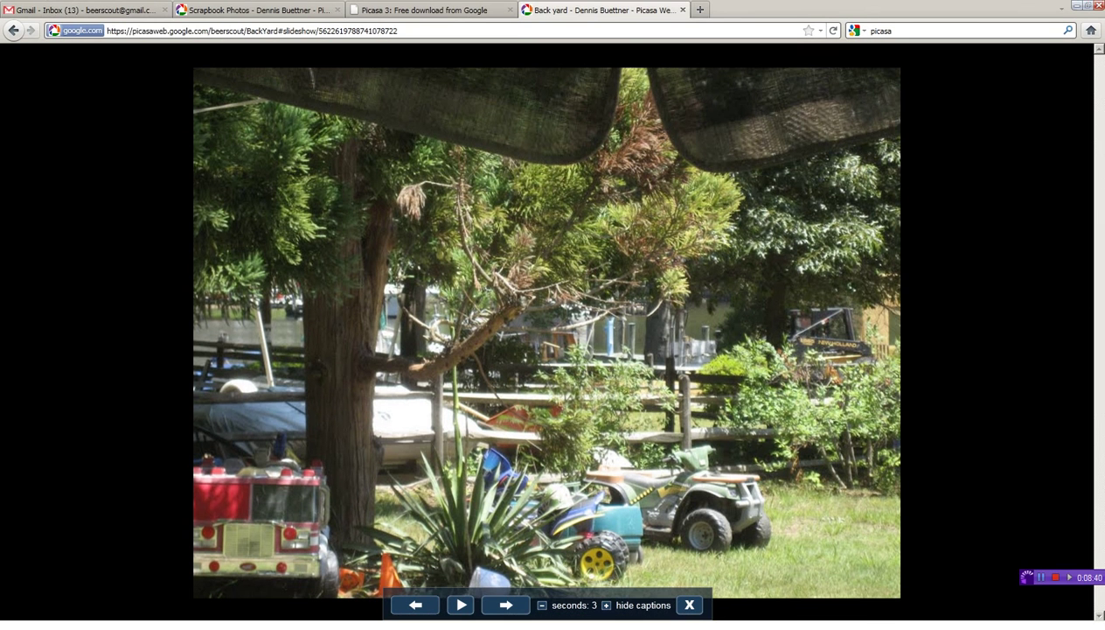